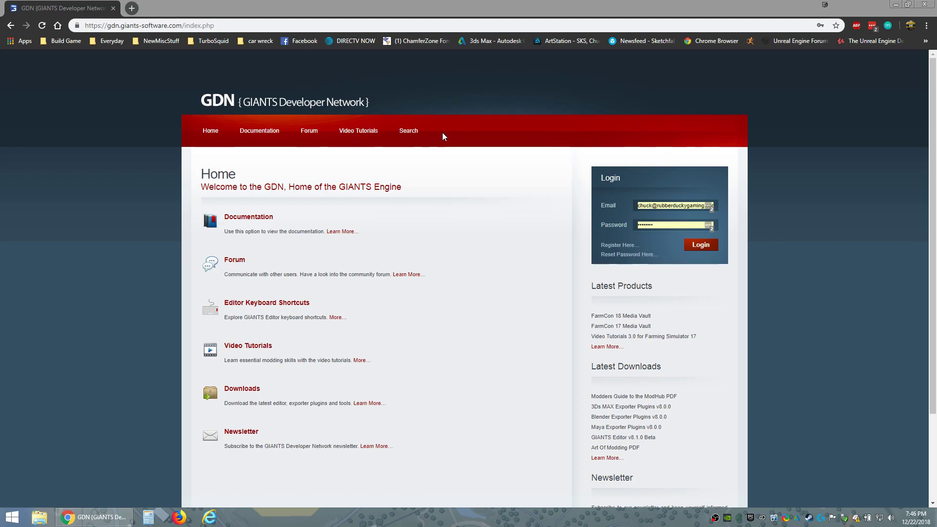
# Step: Log in to the GIANTS Developer Network, browse the Downloads list, then close Chrome
pyautogui.click(706, 244)
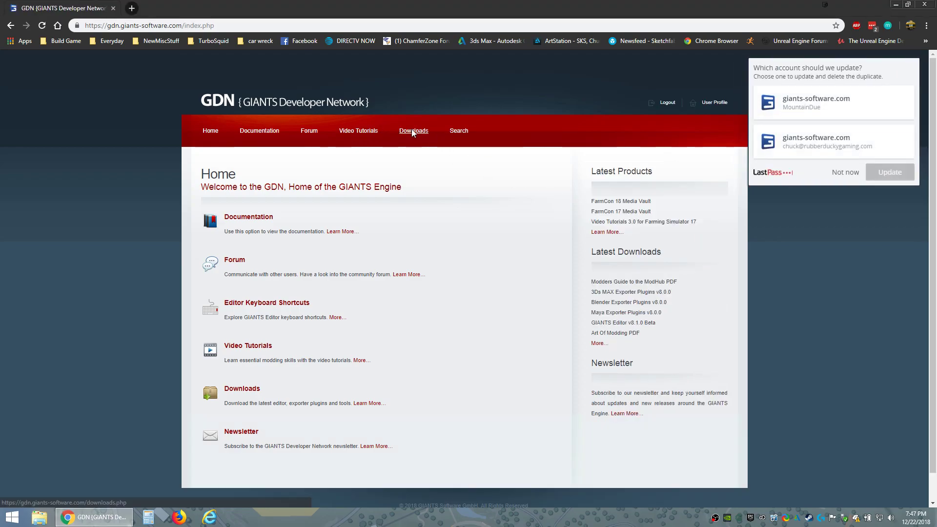
pyautogui.click(413, 131)
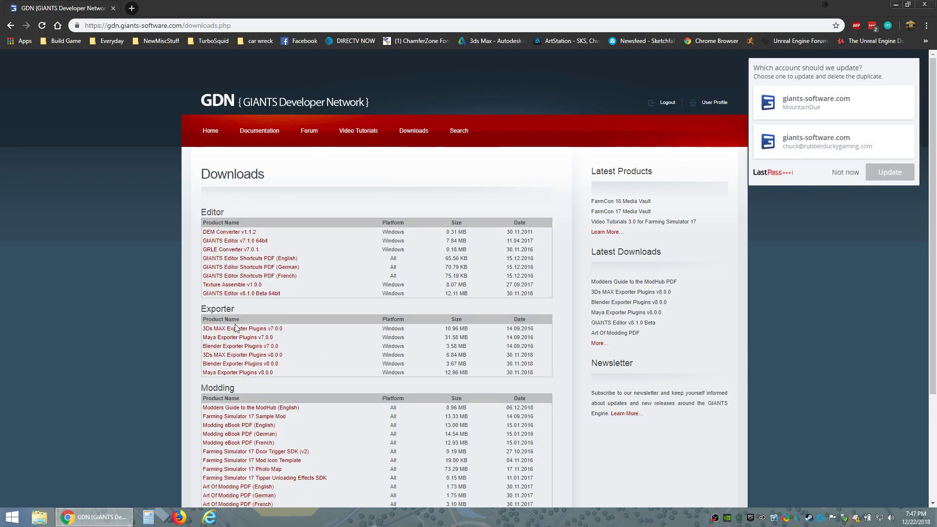
pyautogui.scroll(-1, 235, 376)
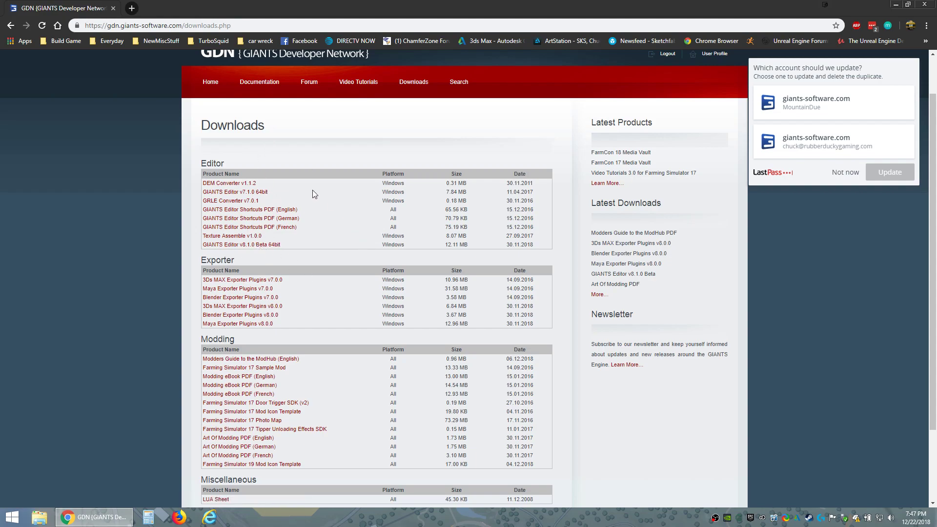
pyautogui.click(113, 8)
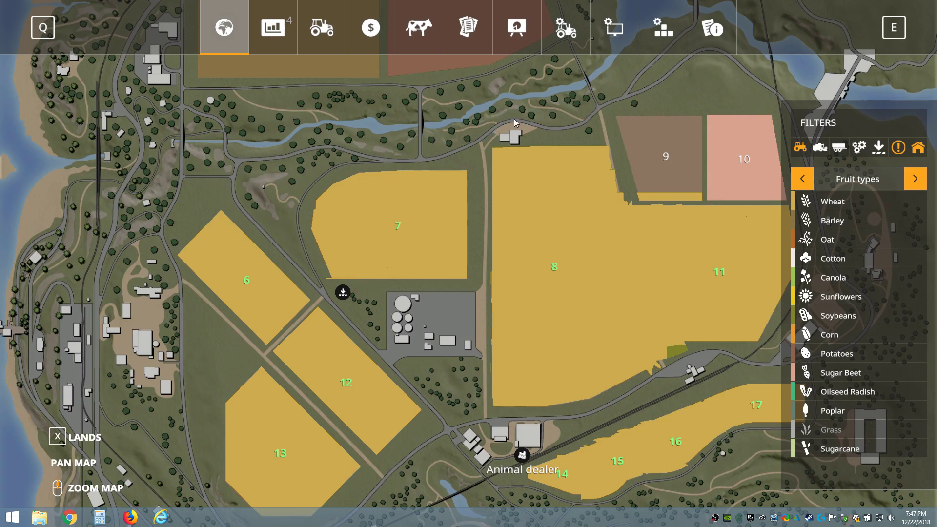
# Step: Return to Farming Simulator 19, close the field map, and open the shop with P
pyautogui.click(464, 89)
pyautogui.press('Escape')
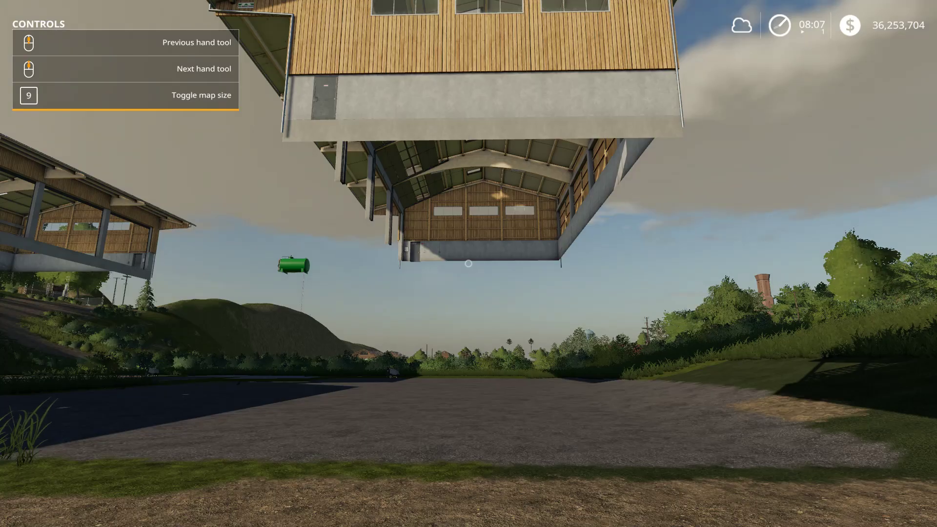
pyautogui.press('p')
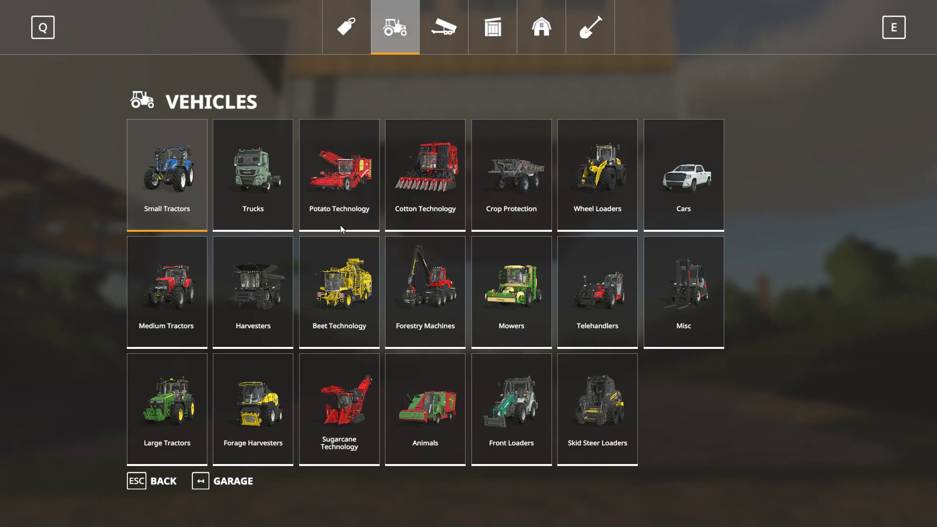
# Step: Browse the three tedders under Tools > Tedders, then exit the shop back to the farmyard
pyautogui.click(439, 31)
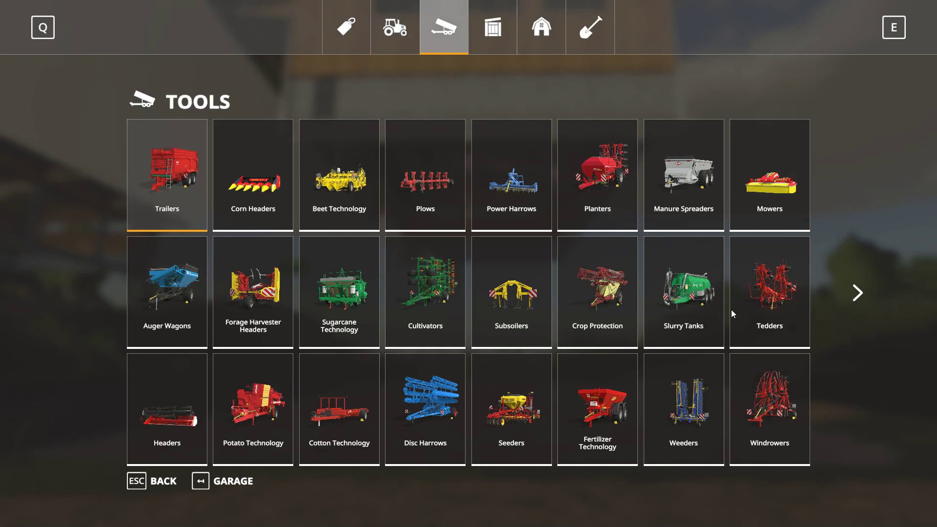
pyautogui.click(776, 296)
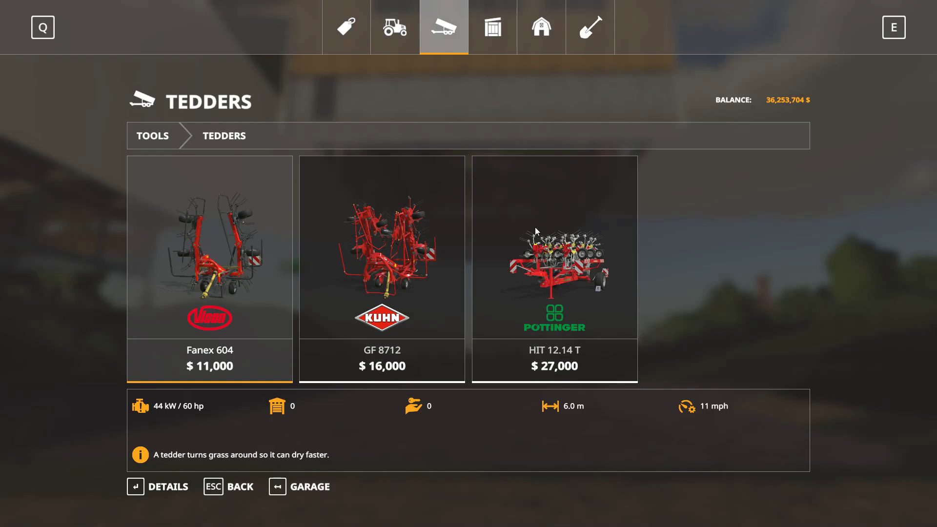
pyautogui.press('Escape')
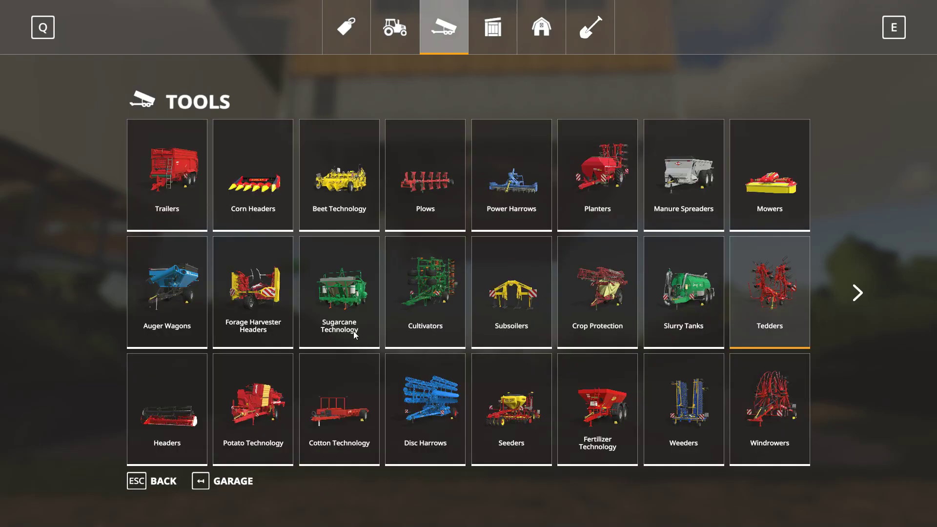
pyautogui.click(163, 482)
pyautogui.press('Escape')
# Step: Quit Farming Simulator 19 from the Help menu without saving and exit to the desktop
pyautogui.press('Escape')
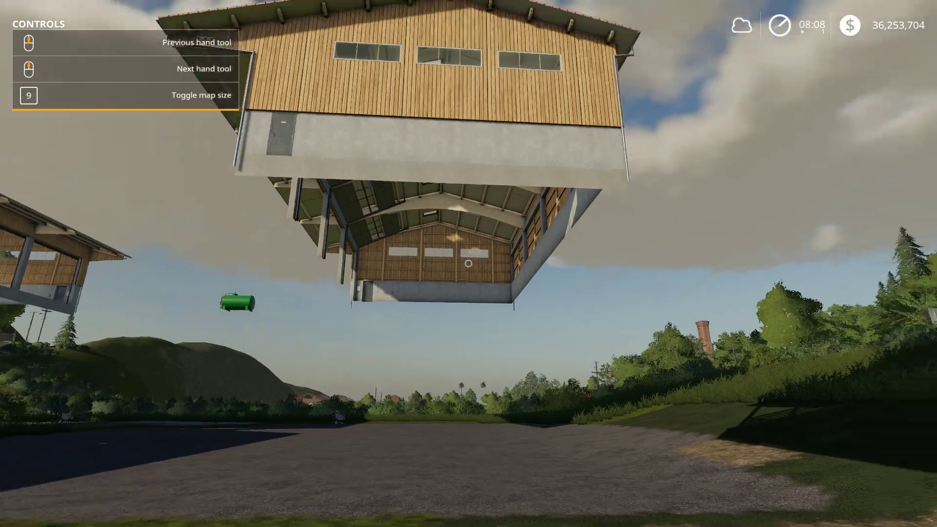
pyautogui.press('Escape')
pyautogui.press('q')
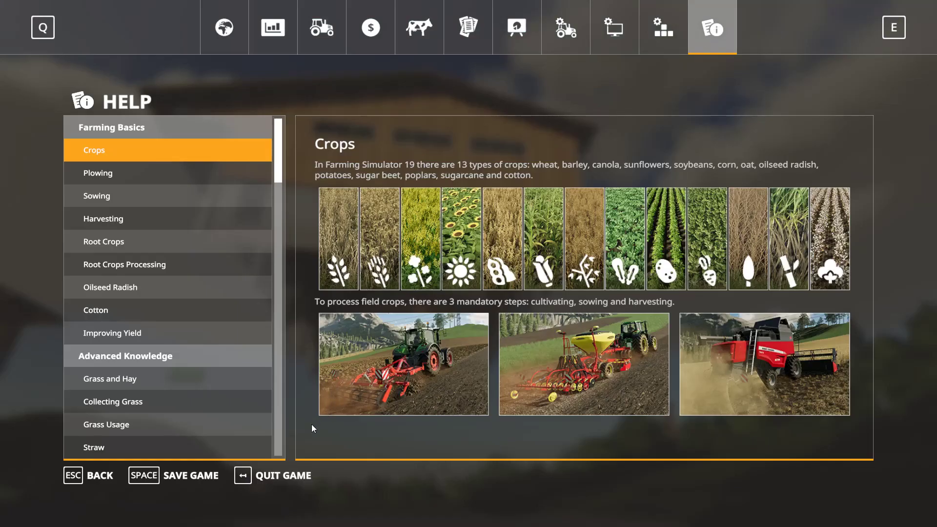
pyautogui.click(293, 476)
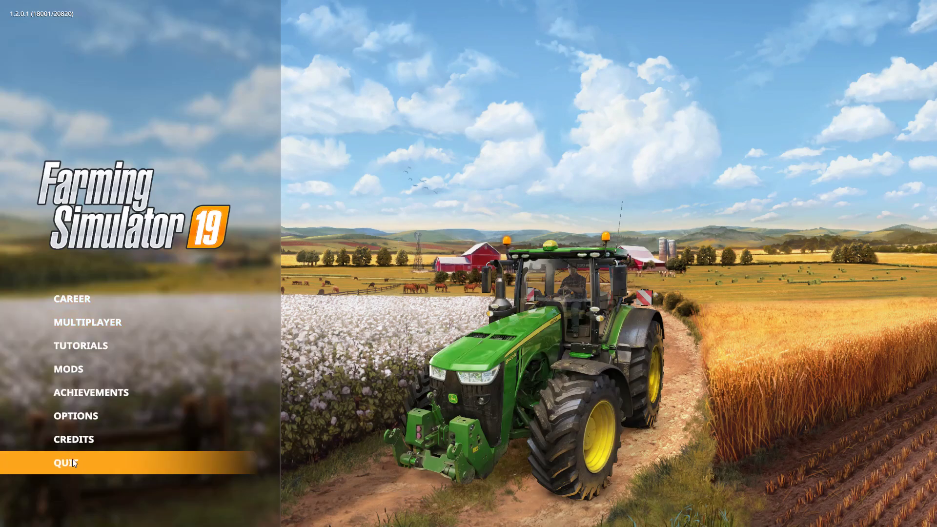
pyautogui.click(72, 462)
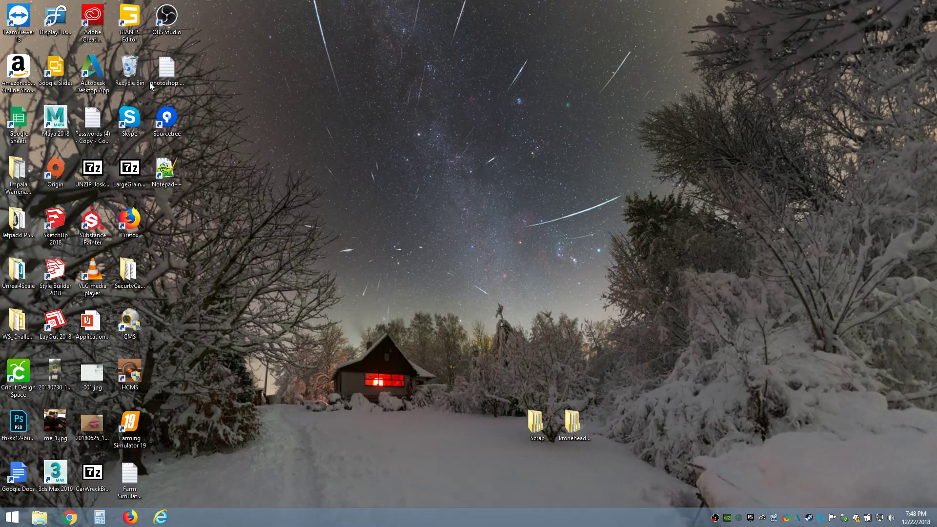
# Step: Launch GIANTS Editor 8.1.0 from the desktop and close the Welcome dialog
pyautogui.doubleClick(131, 20)
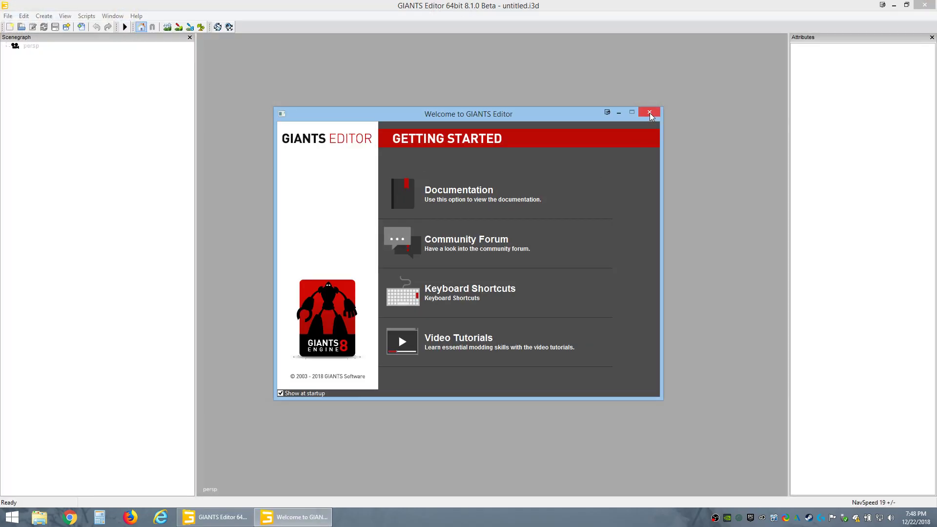
pyautogui.click(648, 113)
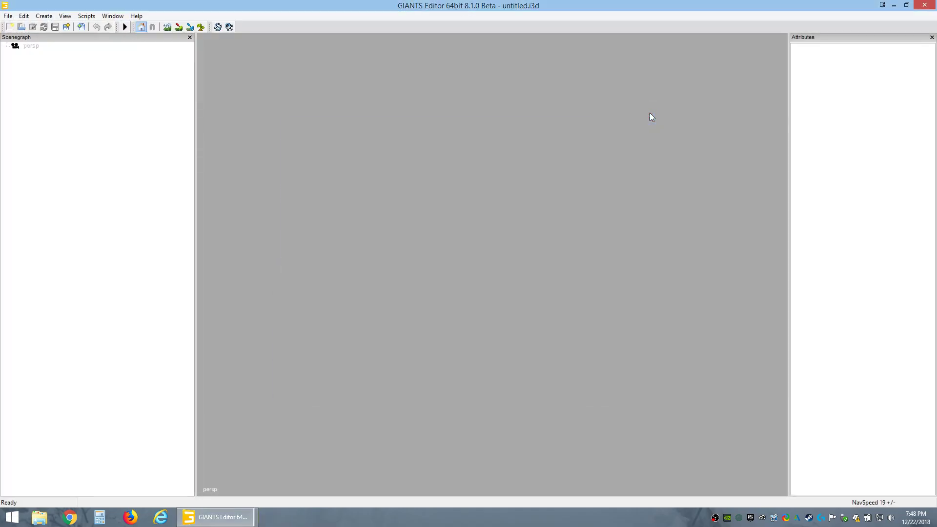
# Step: Start File > New Mod from Game and select Store Item : HIT 12.14 T from the Item list
pyautogui.click(8, 18)
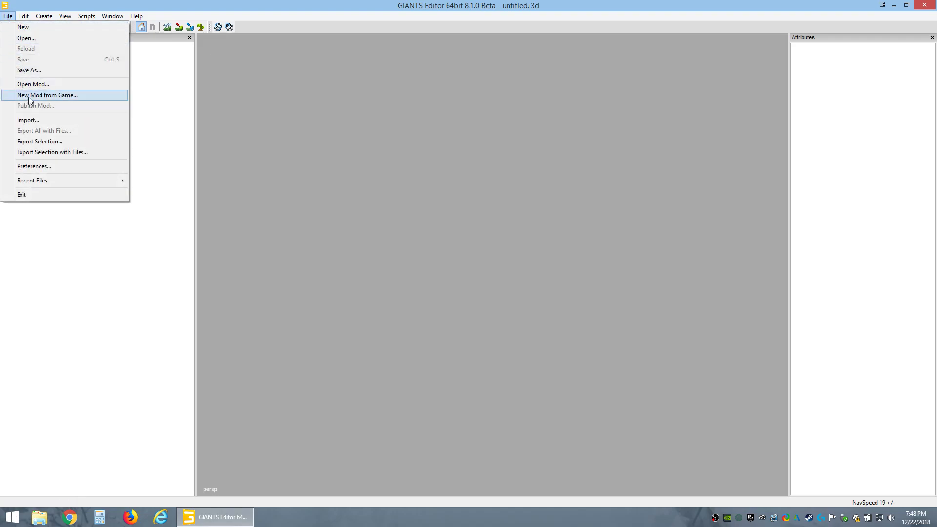
pyautogui.click(61, 96)
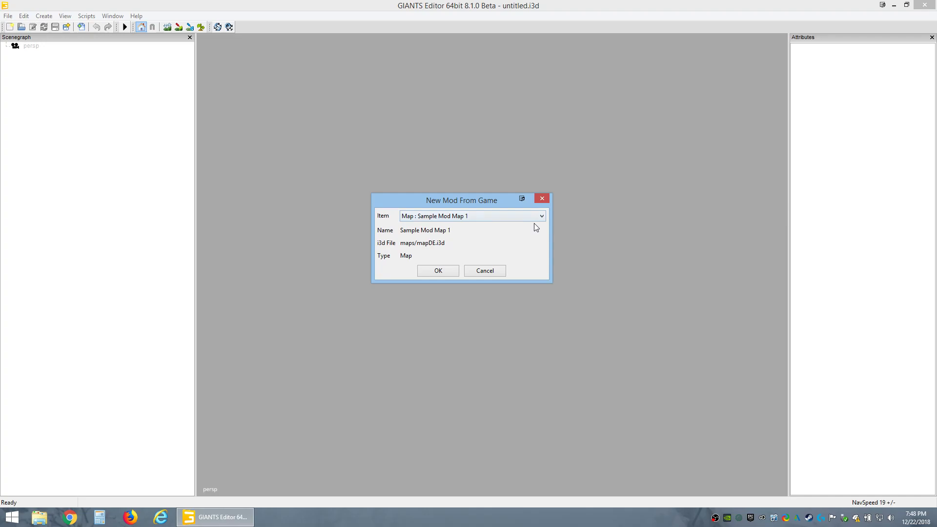
pyautogui.click(543, 218)
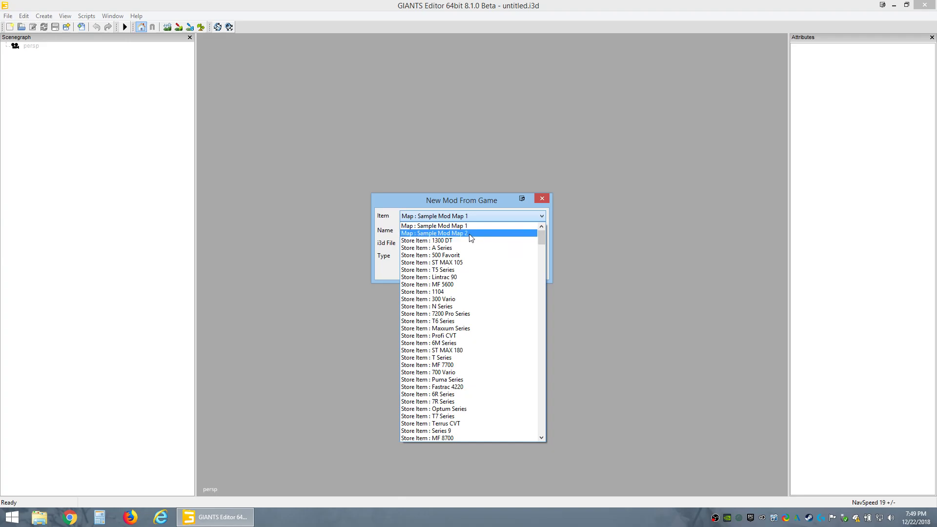
pyautogui.moveTo(540, 237); pyautogui.dragTo(540, 356)
pyautogui.scroll(-1, 478, 325)
pyautogui.scroll(-4, 478, 325)
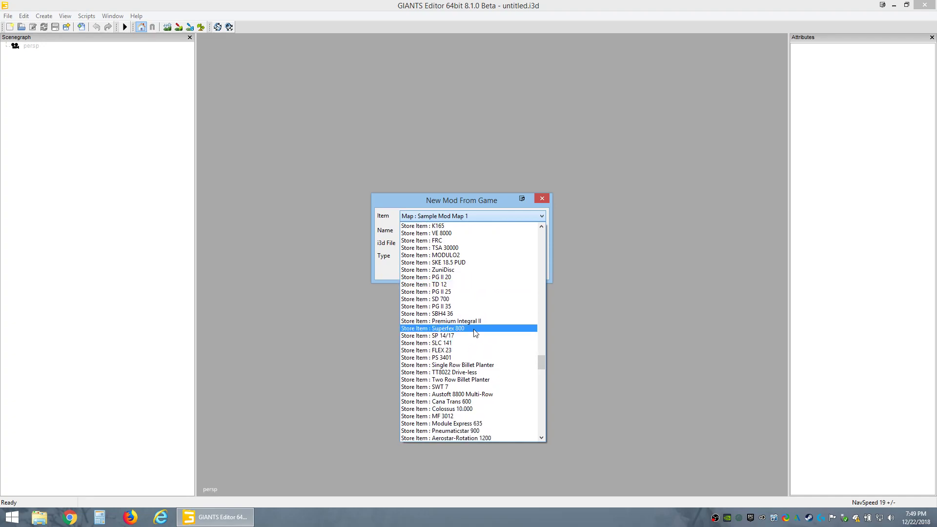
pyautogui.scroll(-2, 465, 326)
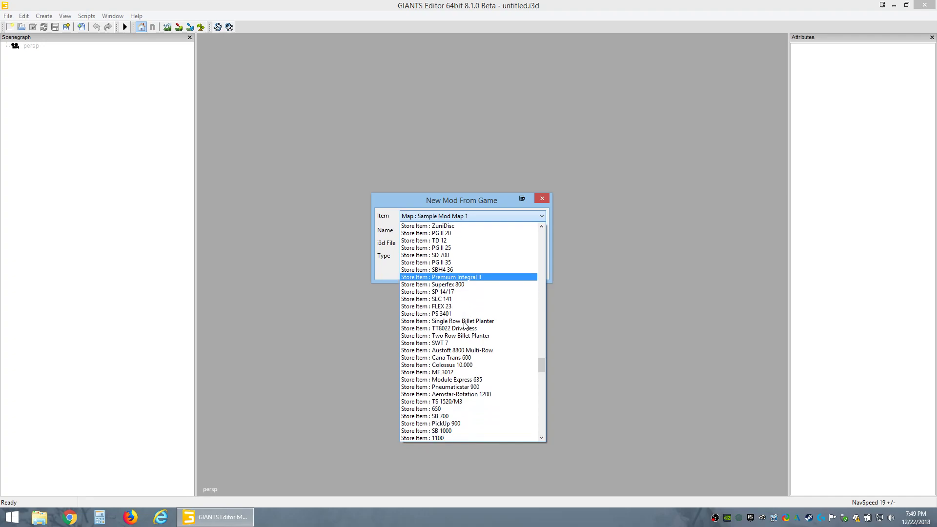
pyautogui.scroll(-7, 465, 325)
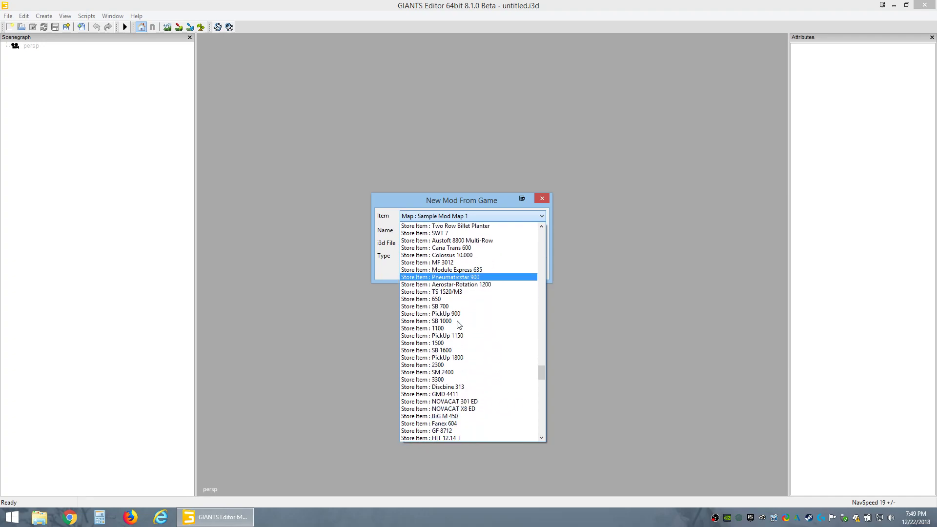
pyautogui.scroll(-2, 459, 324)
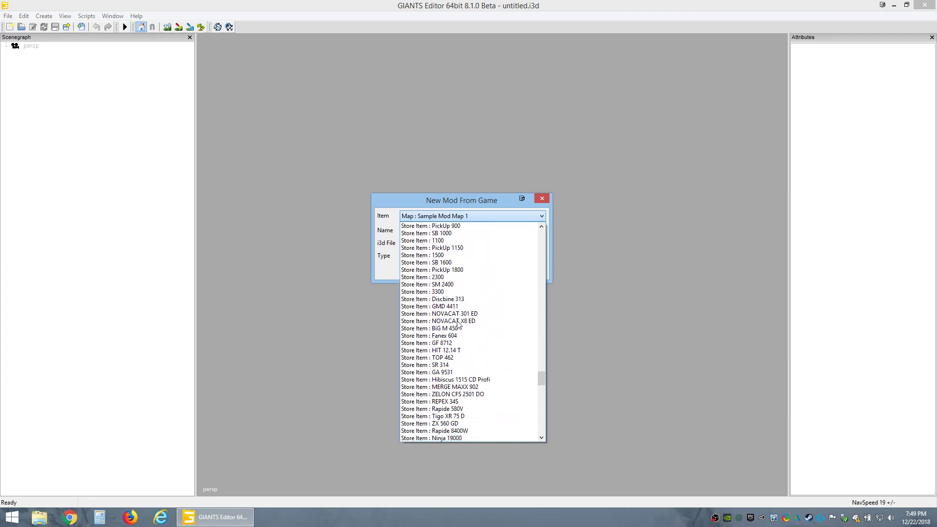
pyautogui.click(456, 351)
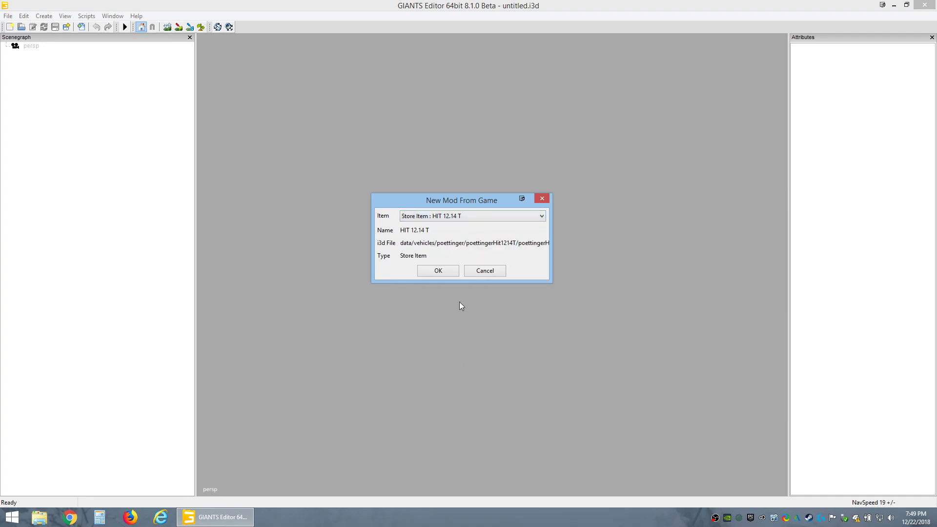
# Step: Create the HIT_12 mod folder from HIT 12.14 T and load poettingerHit1214T.i3d
pyautogui.click(437, 272)
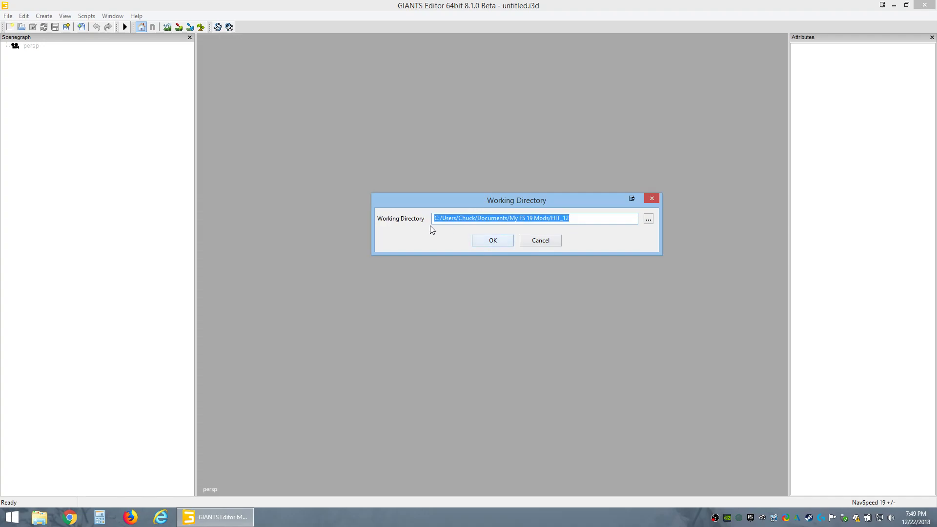
pyautogui.click(489, 244)
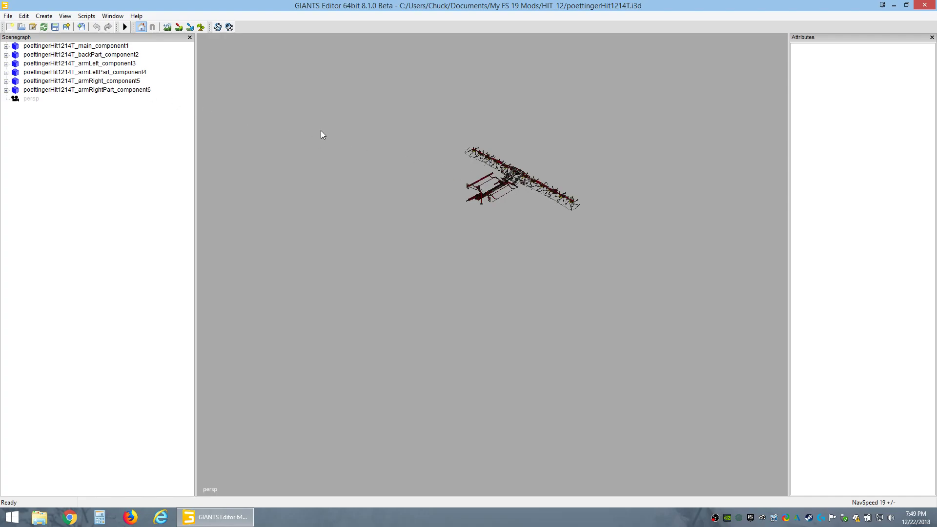
pyautogui.click(8, 16)
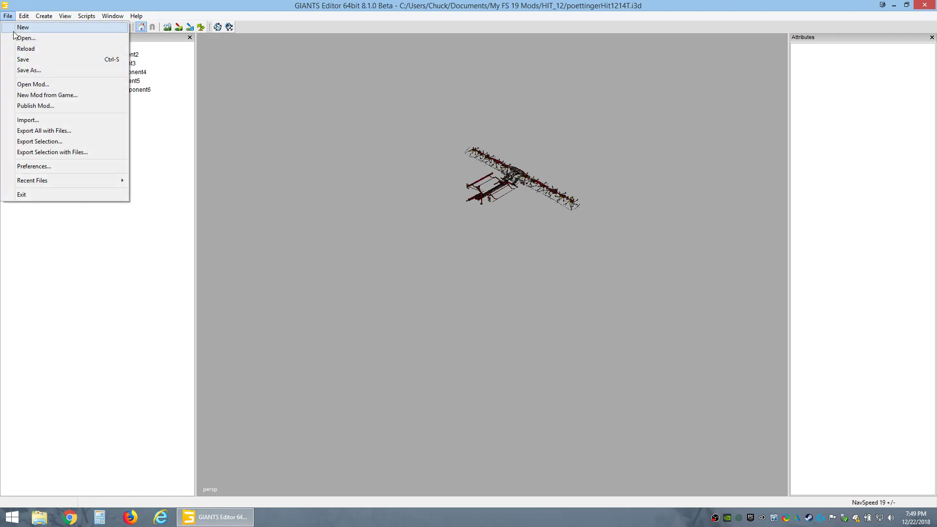
# Step: In Publish Mod, enter the author name and set the version to 1.0.0.1
pyautogui.click(36, 105)
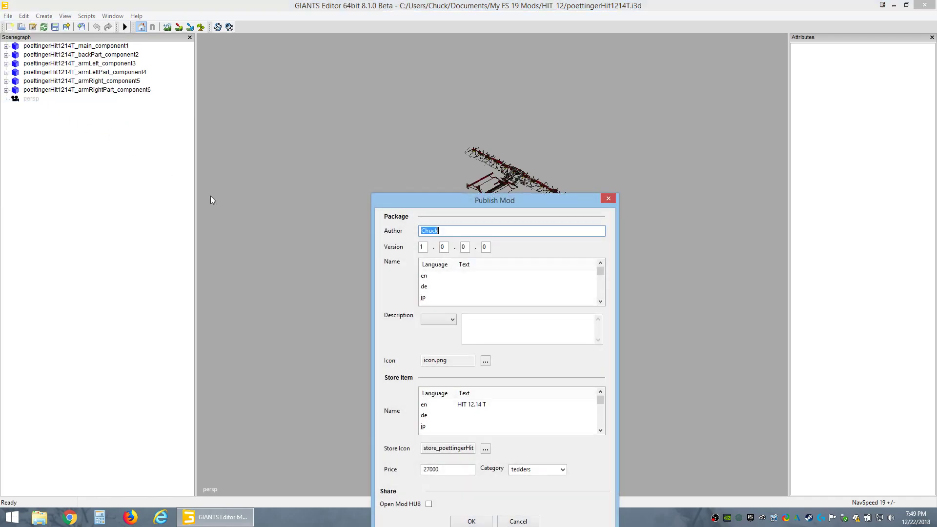
pyautogui.moveTo(460, 216); pyautogui.dragTo(390, 114)
pyautogui.click(402, 143)
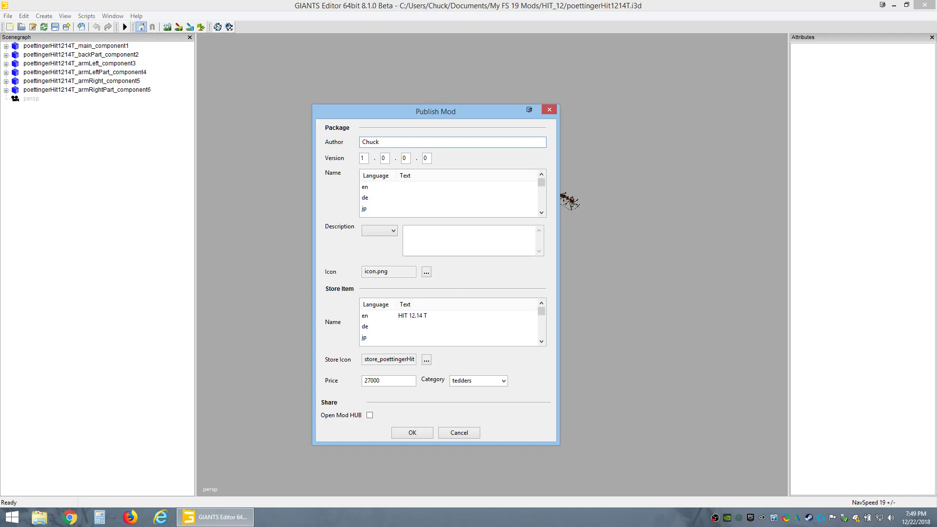
pyautogui.write('Wilson')
pyautogui.doubleClick(425, 158)
pyautogui.write('1')
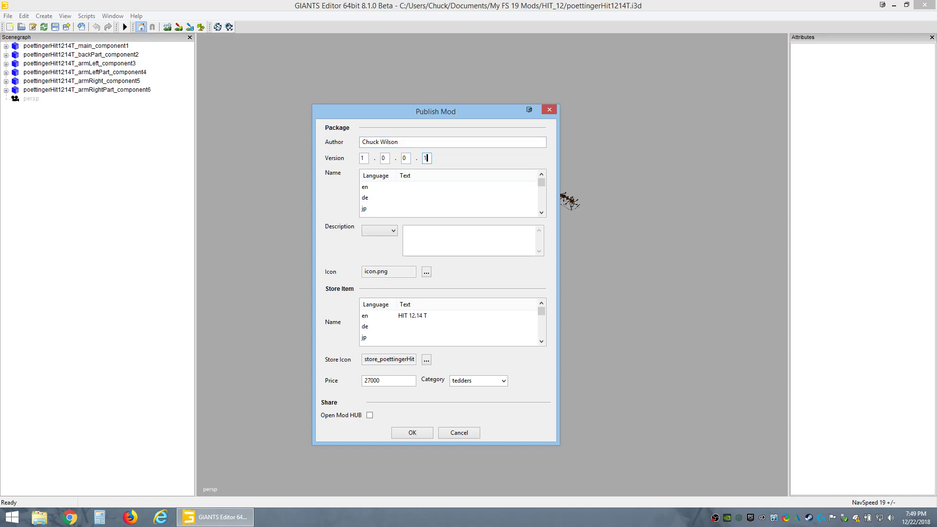
# Step: Name the mod 'WilsonsStudio Rake' in English with the English description 'Hay Rake'
pyautogui.click(412, 187)
pyautogui.click(412, 187)
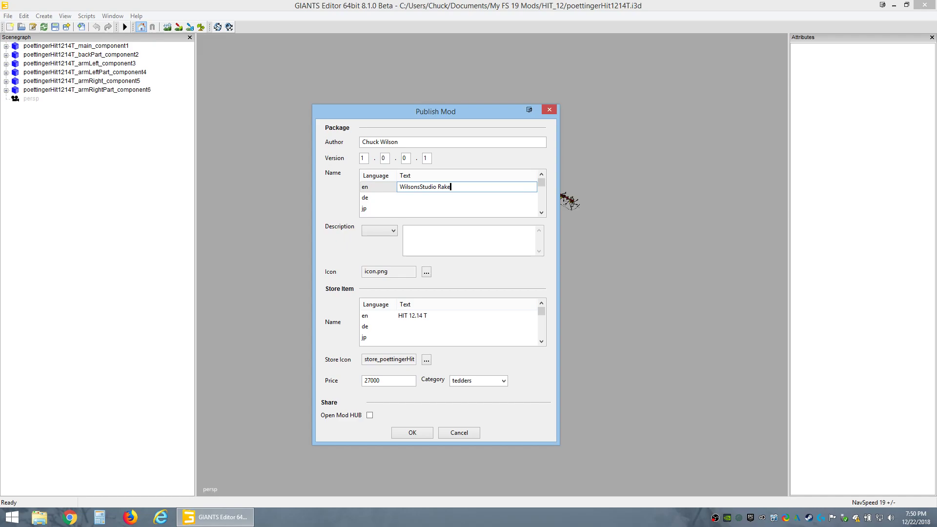
pyautogui.click(390, 231)
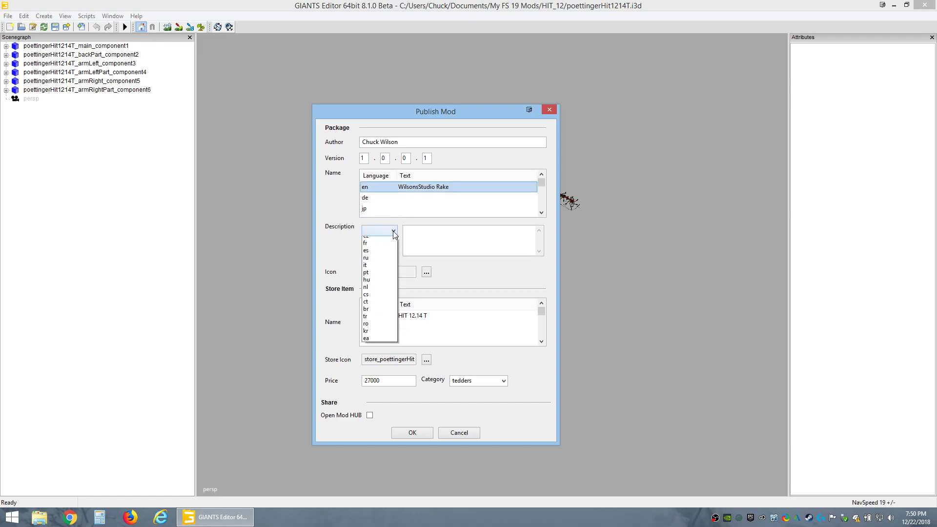
pyautogui.click(384, 241)
pyautogui.click(418, 232)
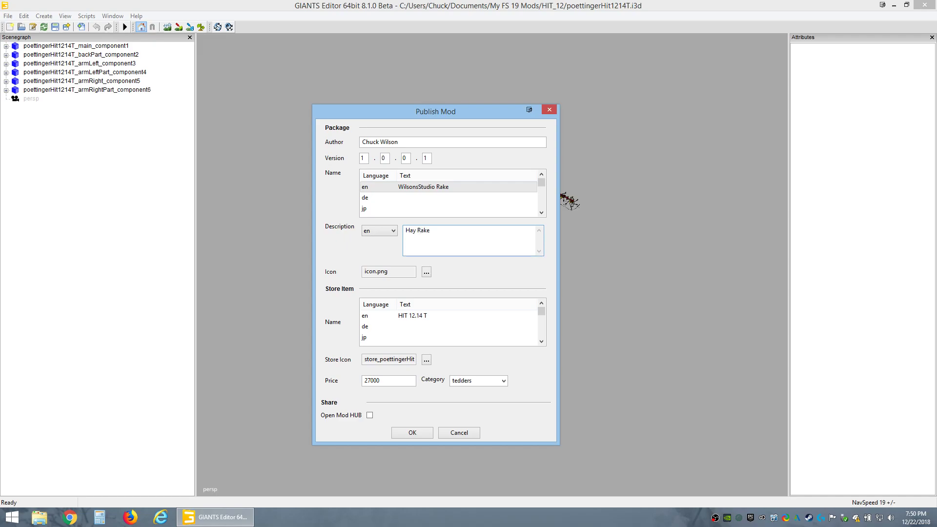
pyautogui.click(426, 272)
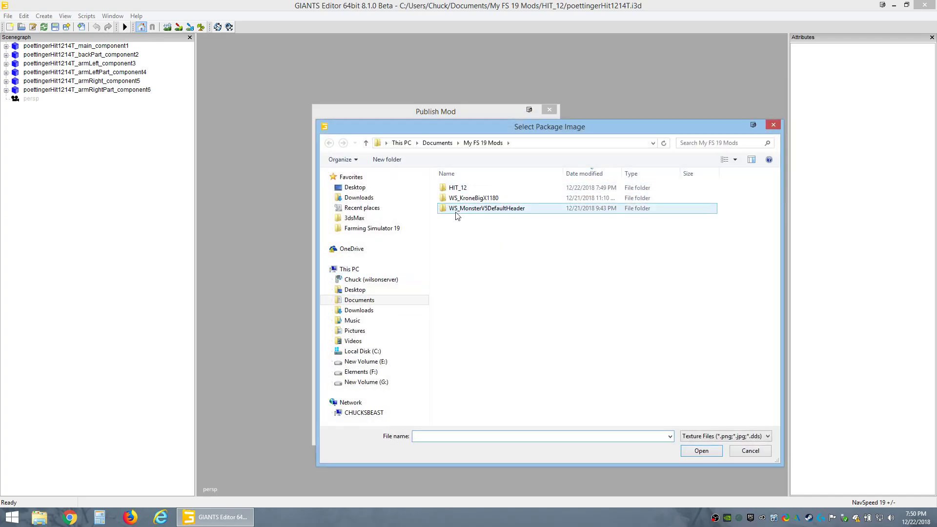
# Step: Browse the mod icon picker to the Farming Simulator 19 data/vehicles folder
pyautogui.click(772, 125)
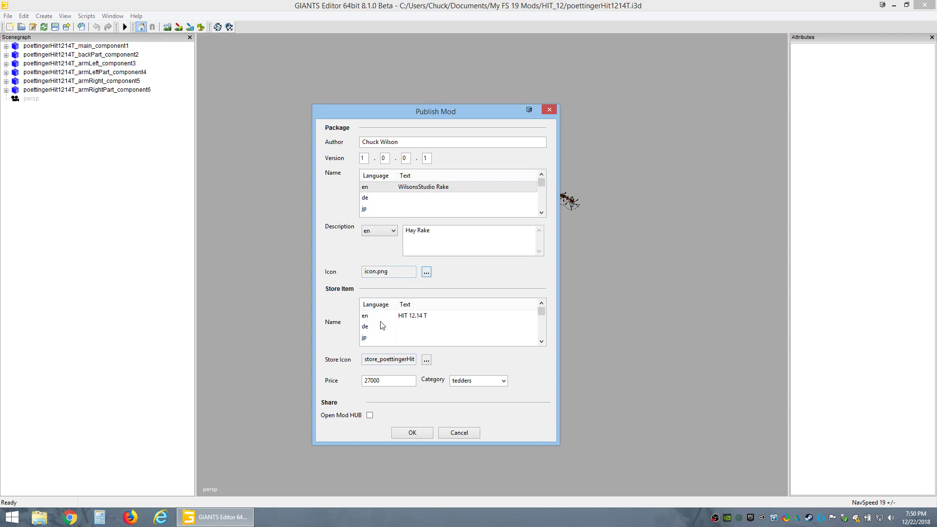
pyautogui.click(429, 274)
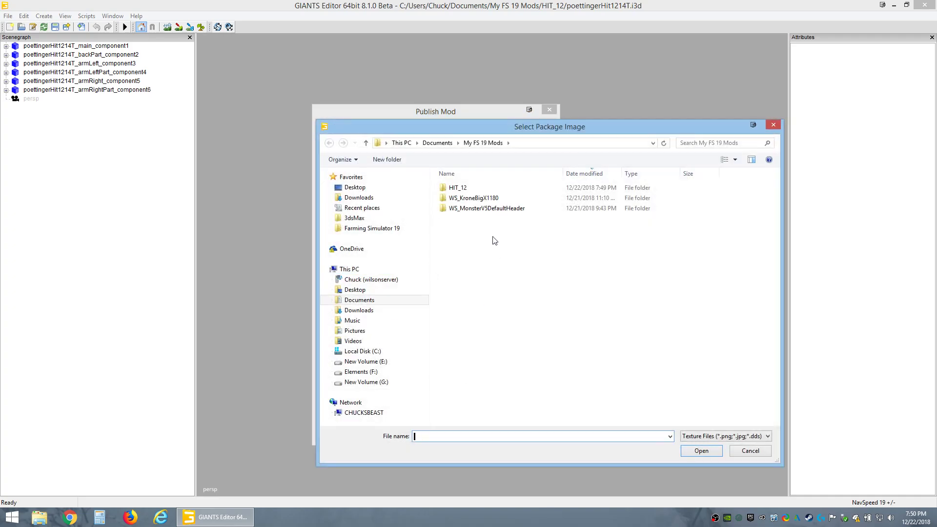
pyautogui.click(370, 229)
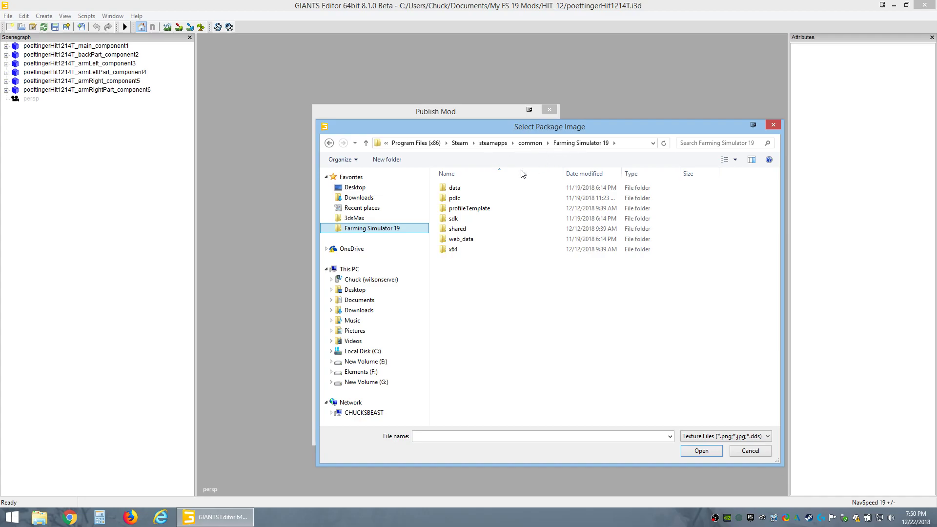
pyautogui.doubleClick(454, 187)
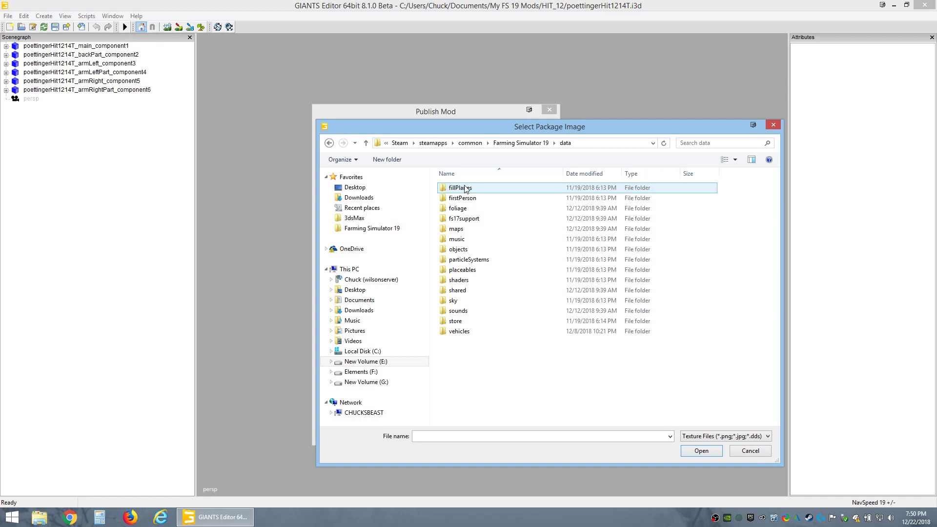
pyautogui.doubleClick(458, 331)
pyautogui.scroll(-7, 493, 285)
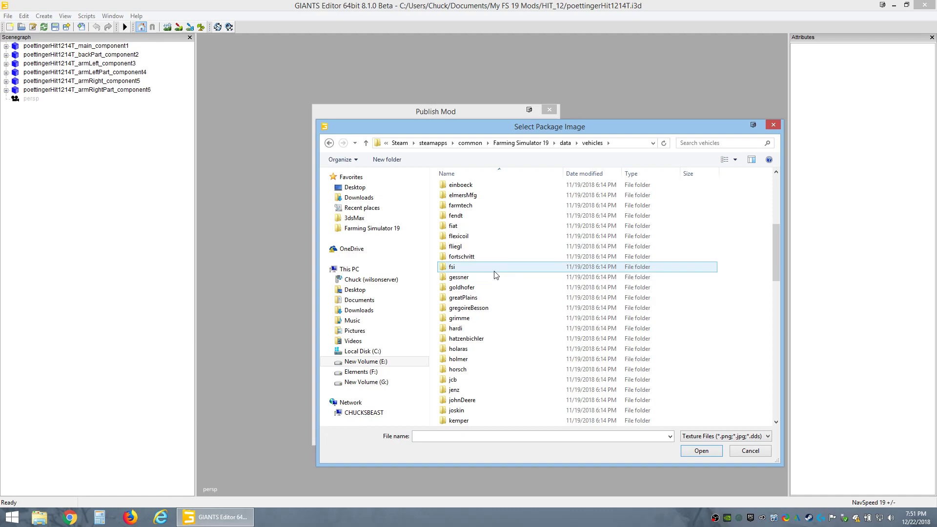
pyautogui.scroll(-8, 495, 275)
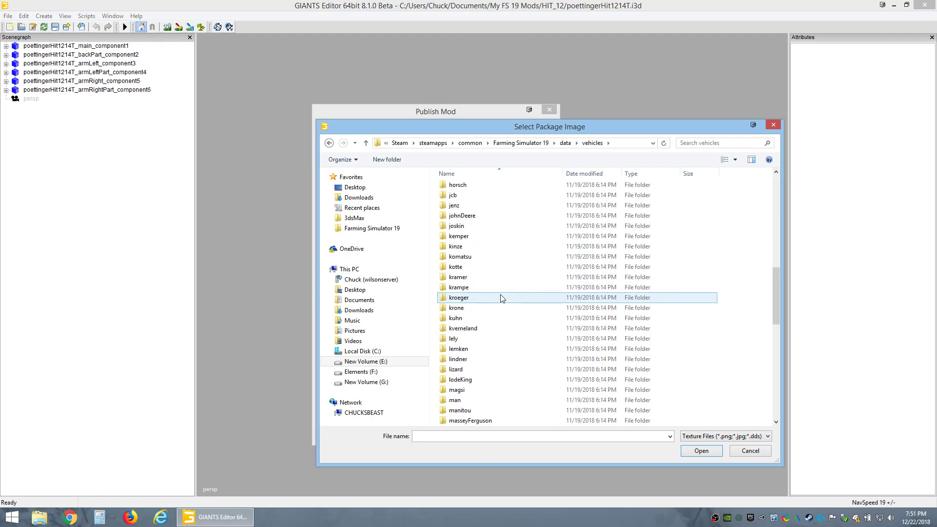
pyautogui.scroll(-5, 502, 297)
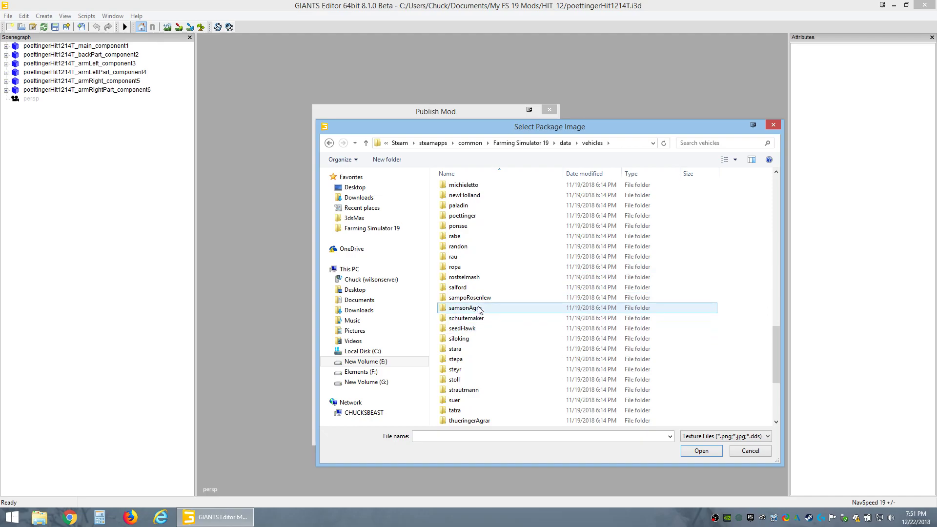
# Step: Use poettinger/poettingerHit1214T/store_poettingerHit1214T.dds as the mod icon and select it for the store icon
pyautogui.click(461, 220)
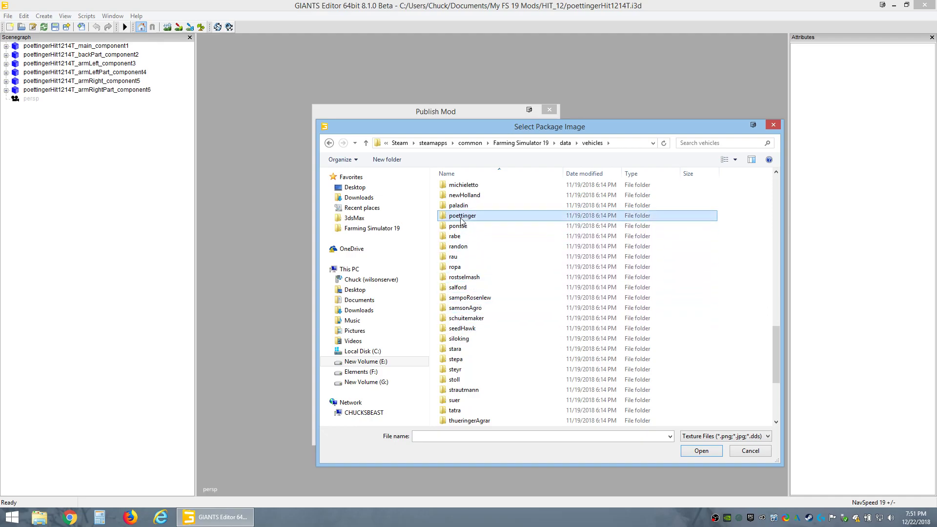
pyautogui.doubleClick(460, 221)
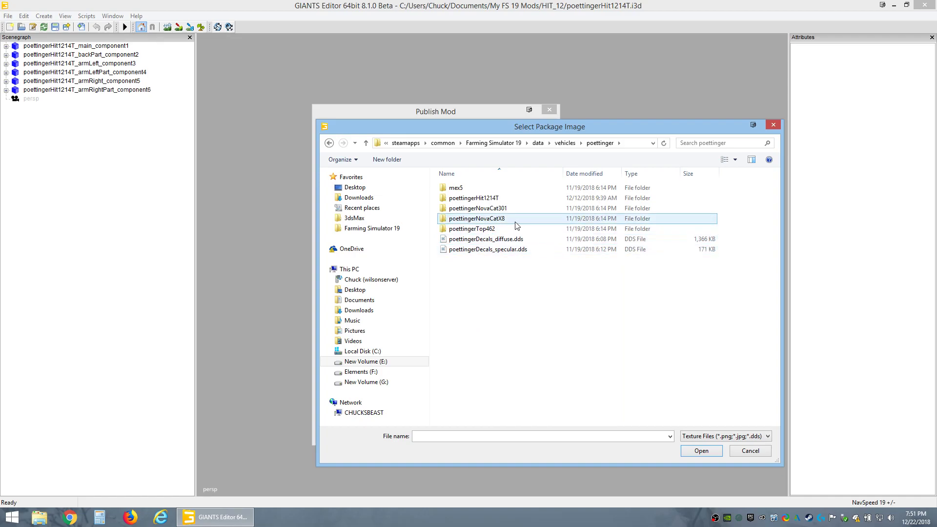
pyautogui.doubleClick(498, 199)
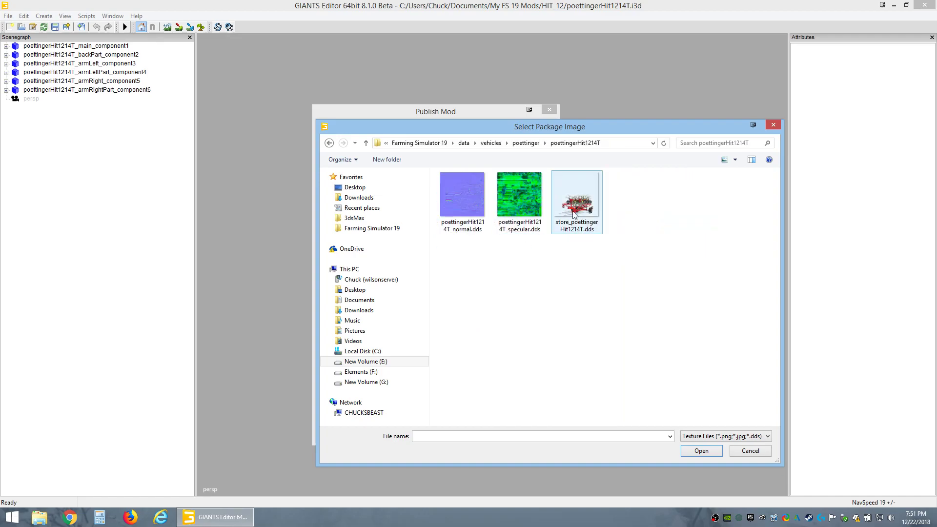
pyautogui.click(583, 205)
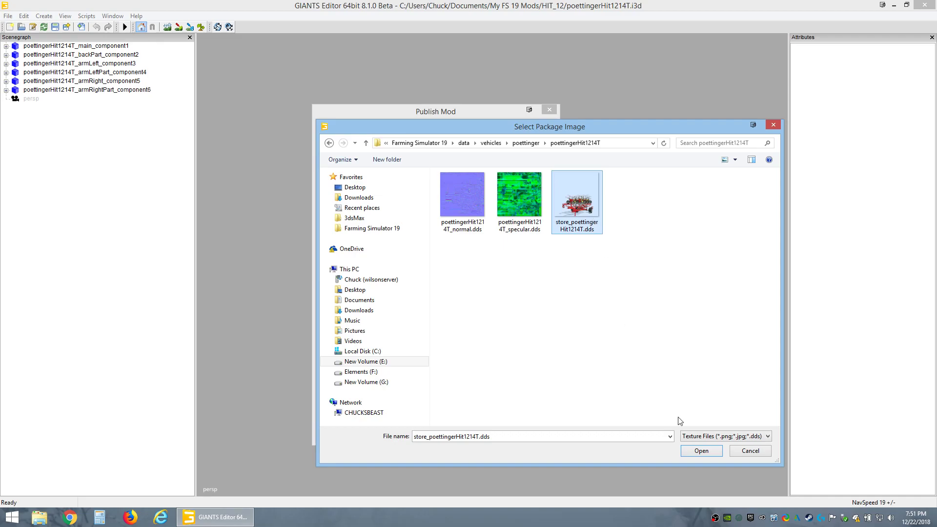
pyautogui.click(701, 450)
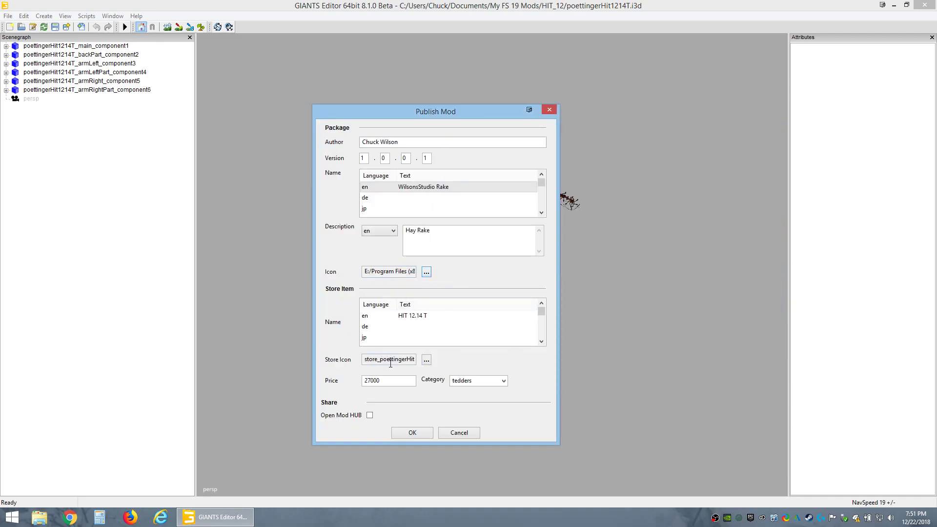
pyautogui.click(426, 361)
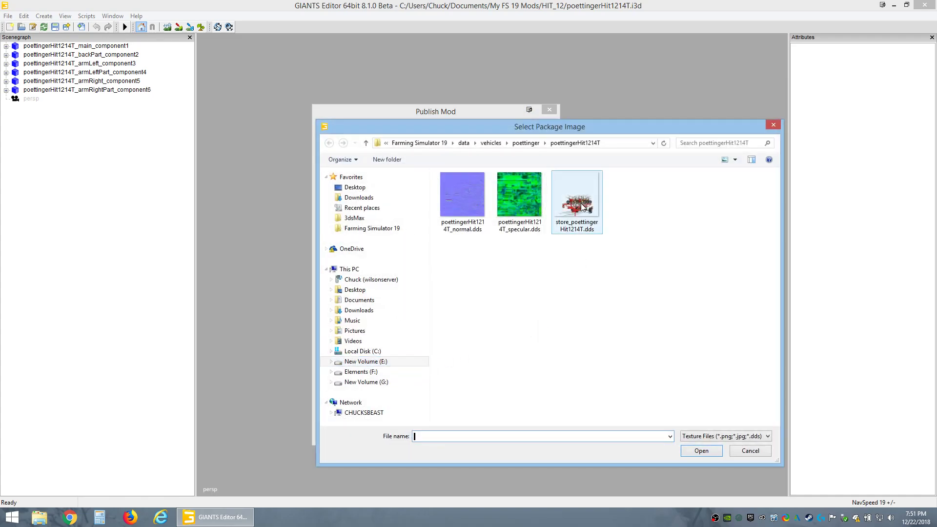
pyautogui.click(575, 205)
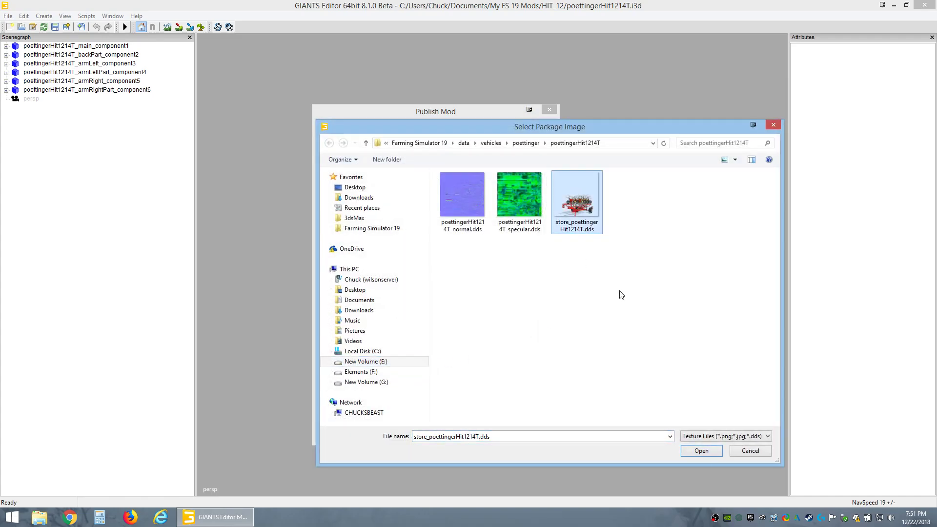
# Step: Apply the store icon, confirm the mod details, and save WS_Rake.zip into Documents/My FS 19 Mods
pyautogui.click(706, 452)
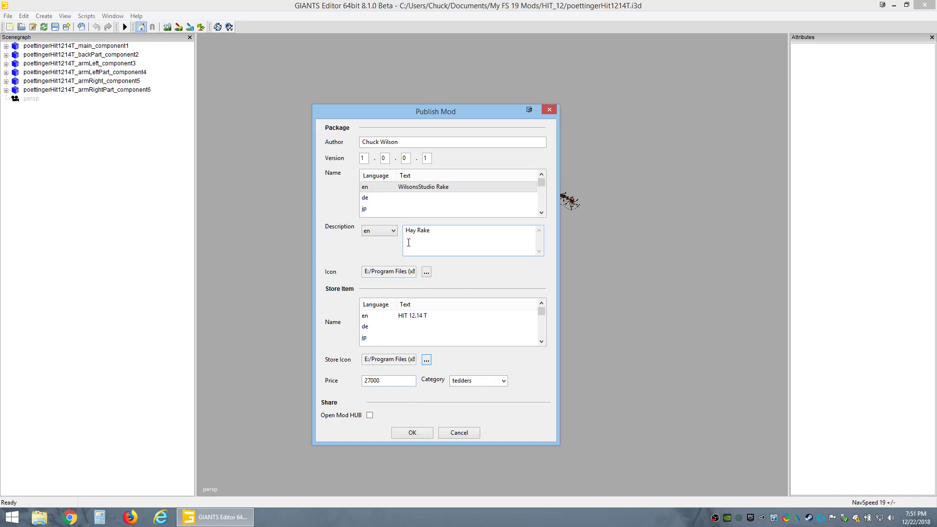
pyautogui.click(412, 432)
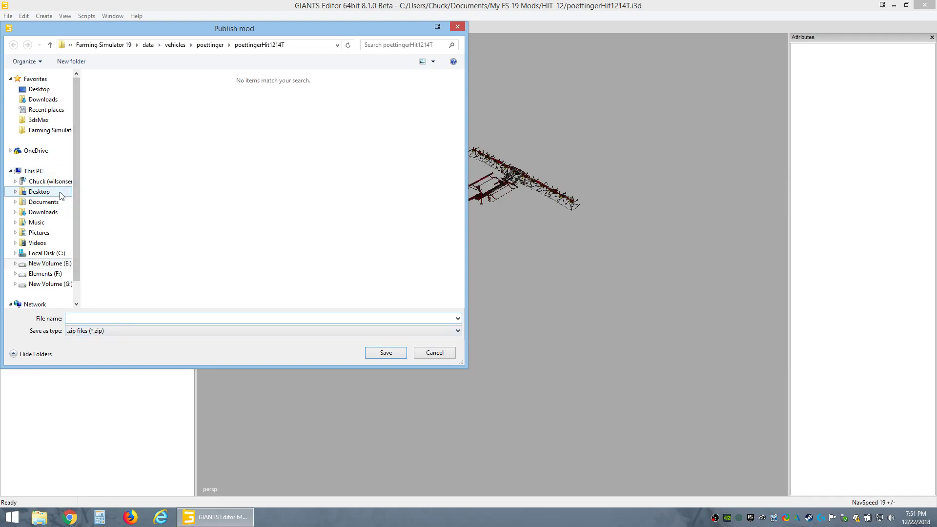
pyautogui.click(54, 206)
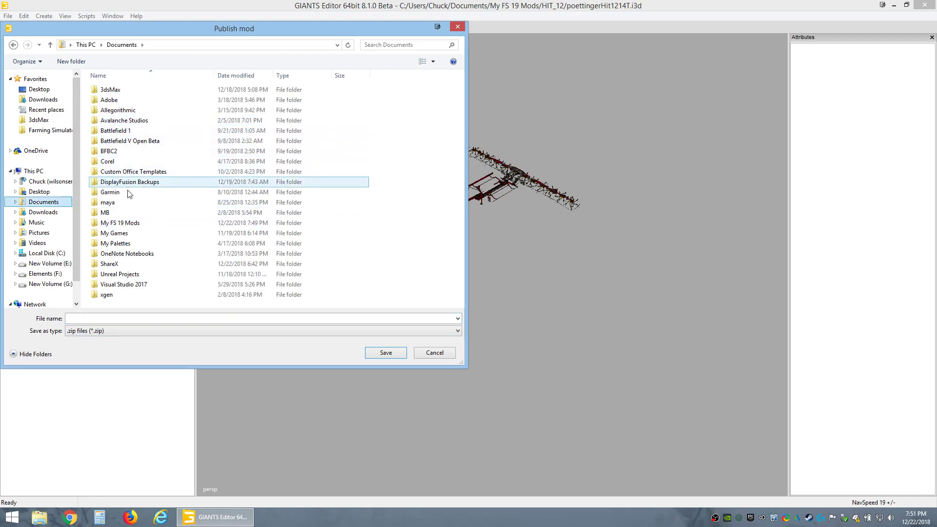
pyautogui.doubleClick(119, 222)
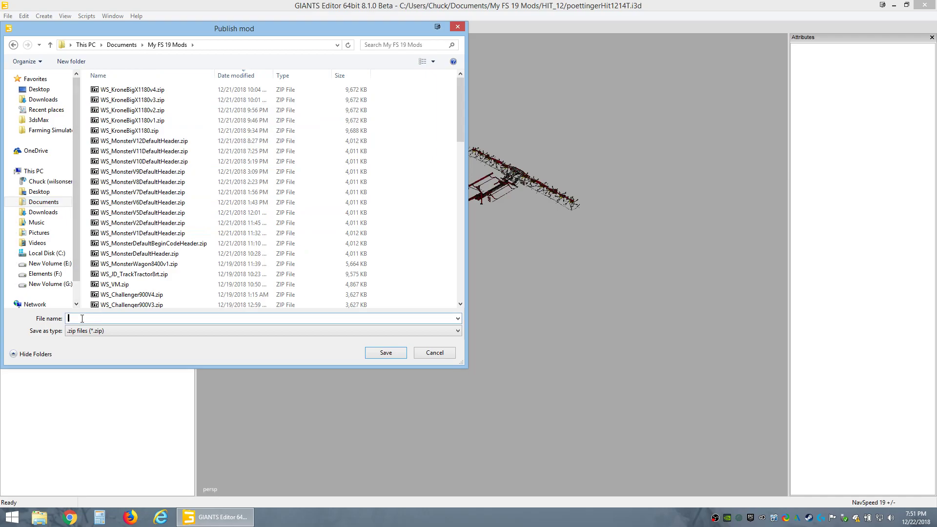
pyautogui.write('WS')
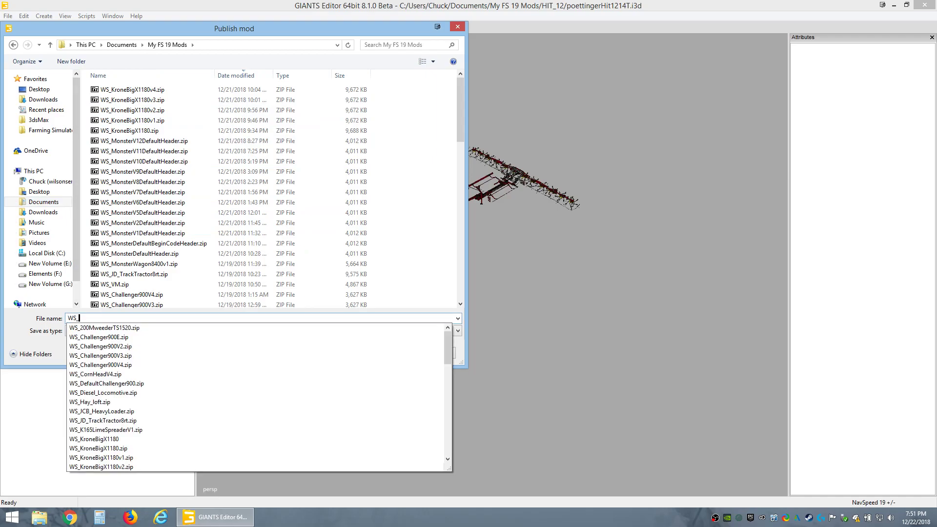
pyautogui.write('_Rake')
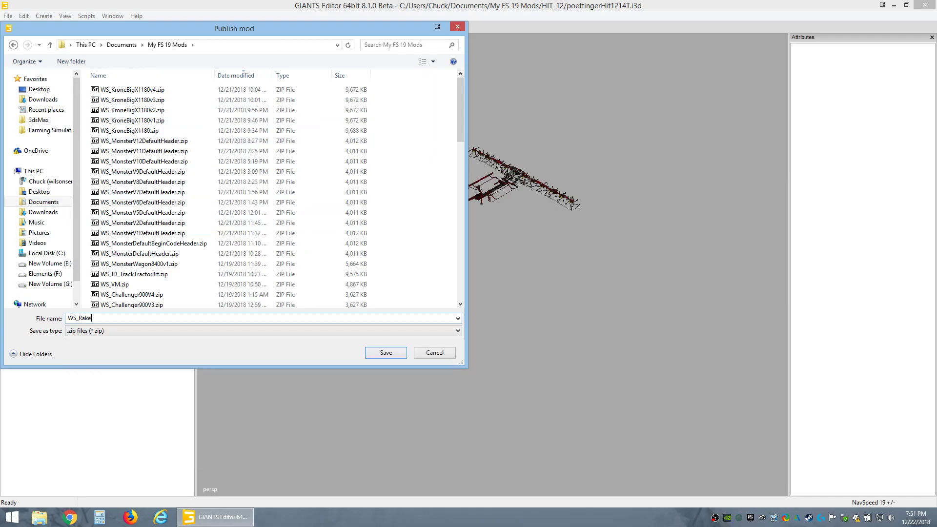
pyautogui.click(385, 352)
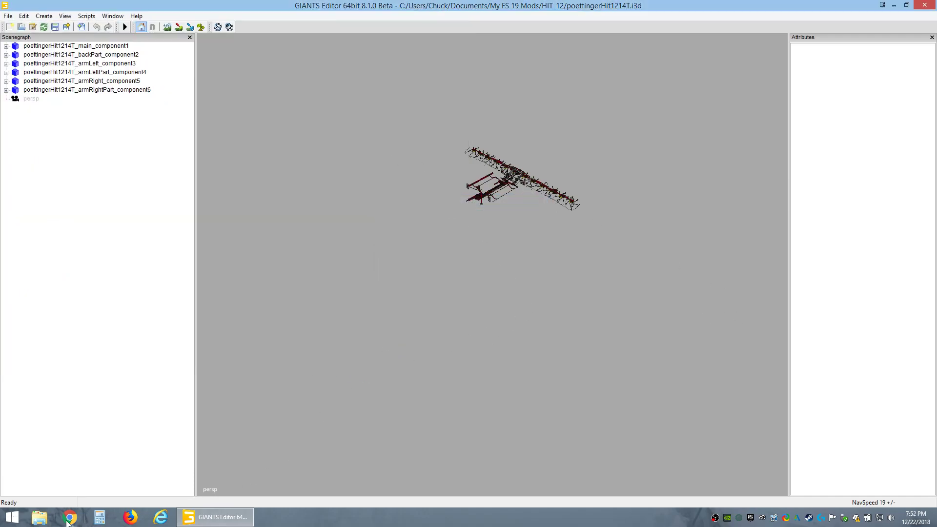
# Step: Browse to Documents\My FS 19 Mods and open WS_Rake.zip in 7-Zip
pyautogui.click(39, 517)
pyautogui.press('super+e')
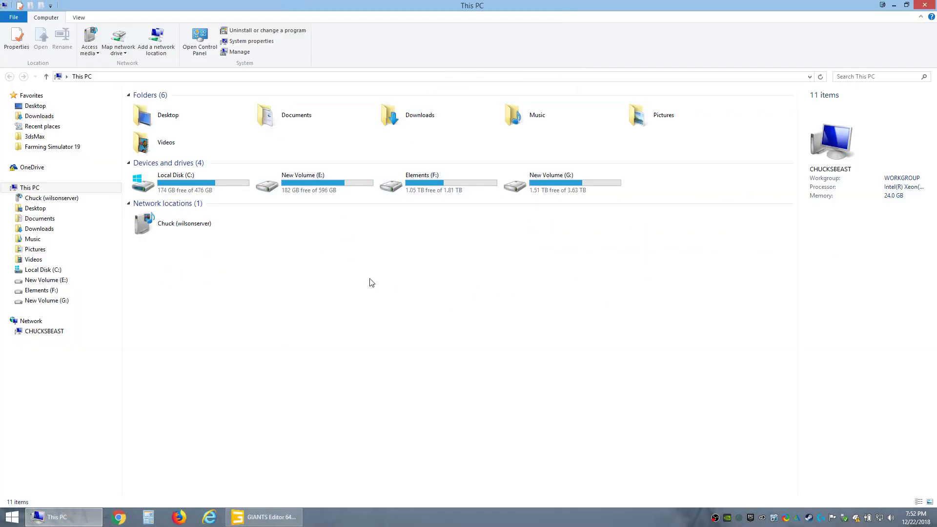
pyautogui.doubleClick(317, 118)
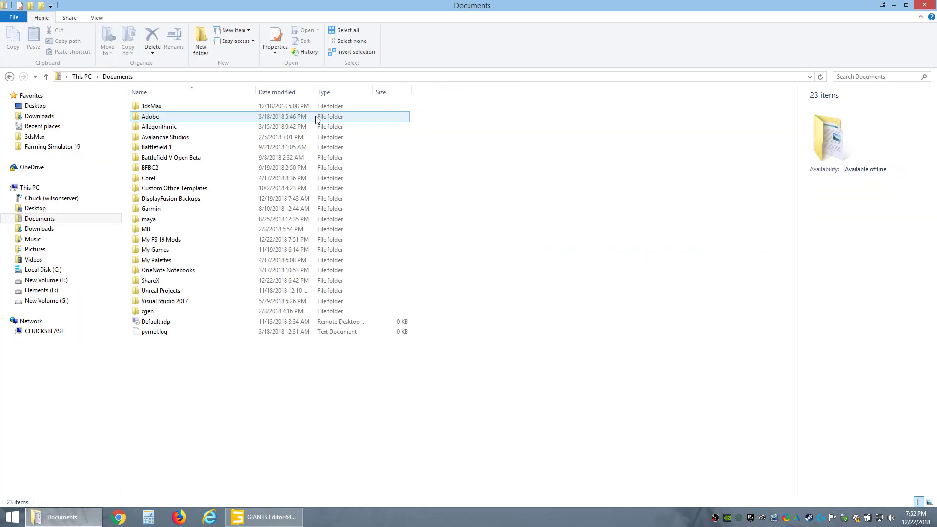
pyautogui.doubleClick(165, 240)
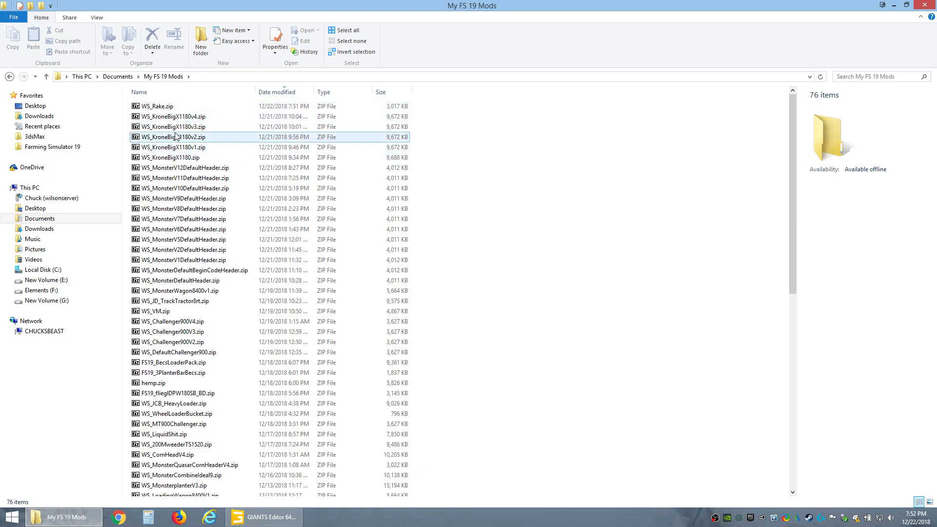
pyautogui.moveTo(790, 111); pyautogui.dragTo(745, 356)
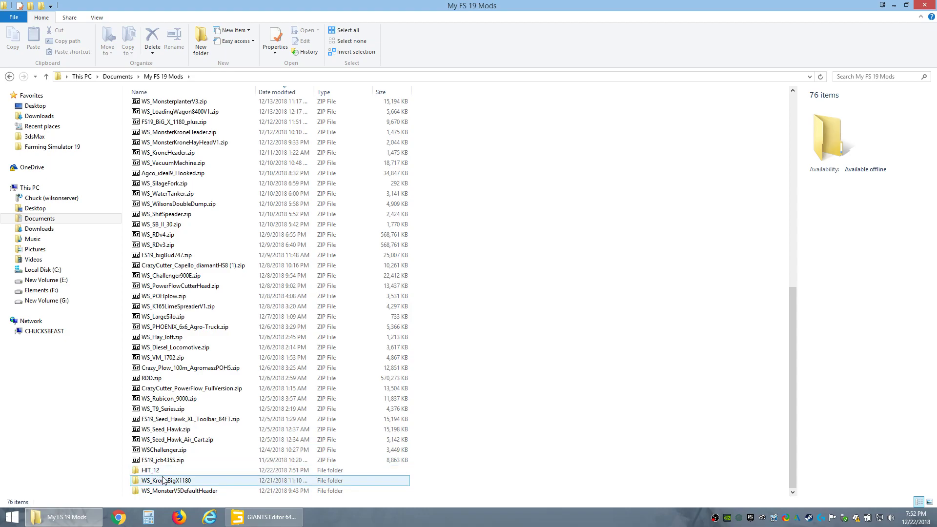
pyautogui.moveTo(790, 308); pyautogui.dragTo(791, 115)
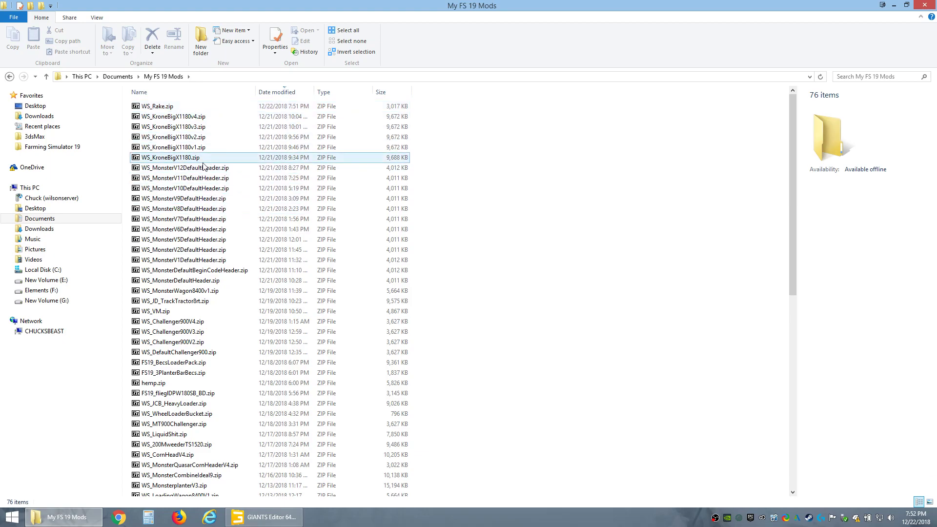
pyautogui.doubleClick(160, 107)
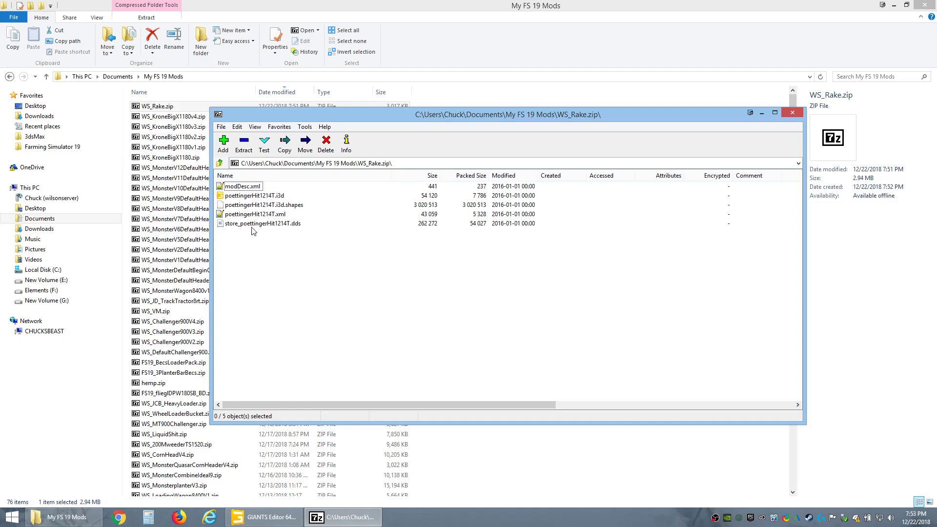
# Step: Open the Rake archive's modDesc.xml in Notepad++
pyautogui.click(237, 188)
pyautogui.doubleClick(238, 188)
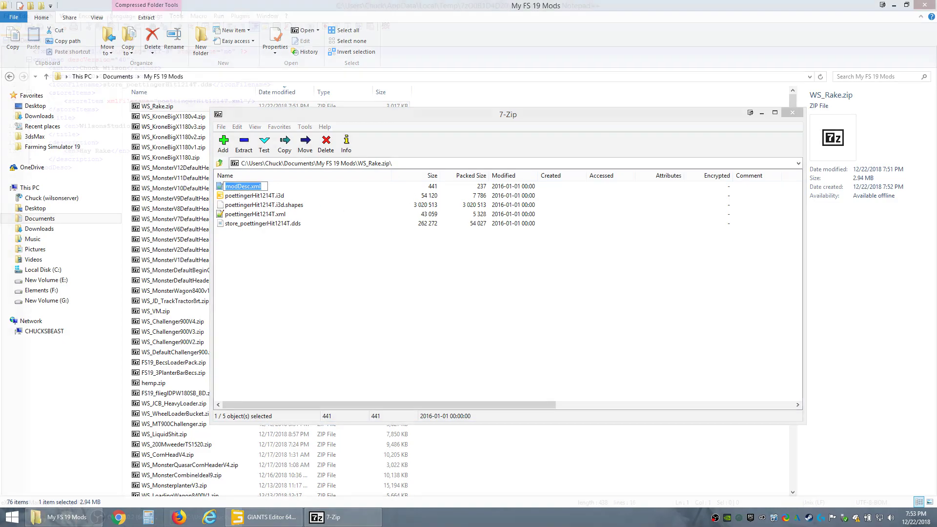
pyautogui.hotkey('alt', 'F4')
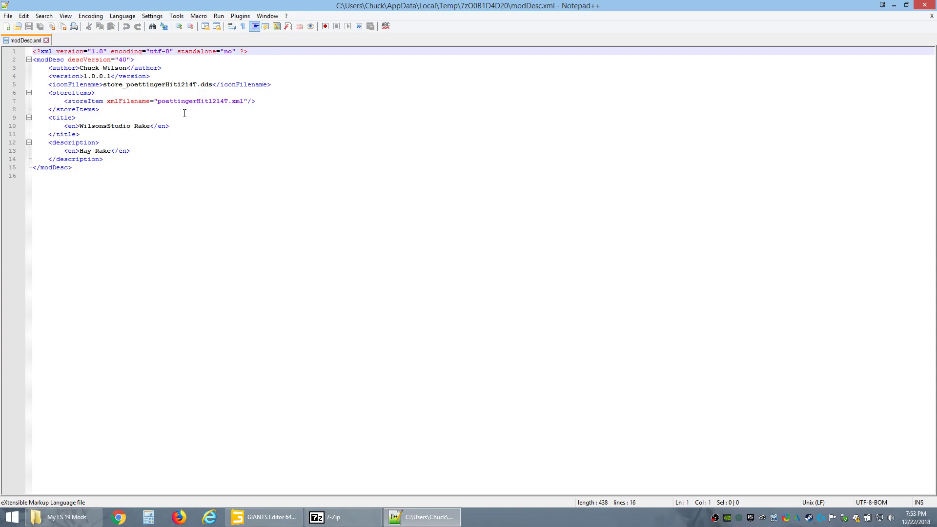
# Step: Insert blank lines after the iconFilename entry, leaving the caret on line 8
pyautogui.click(283, 85)
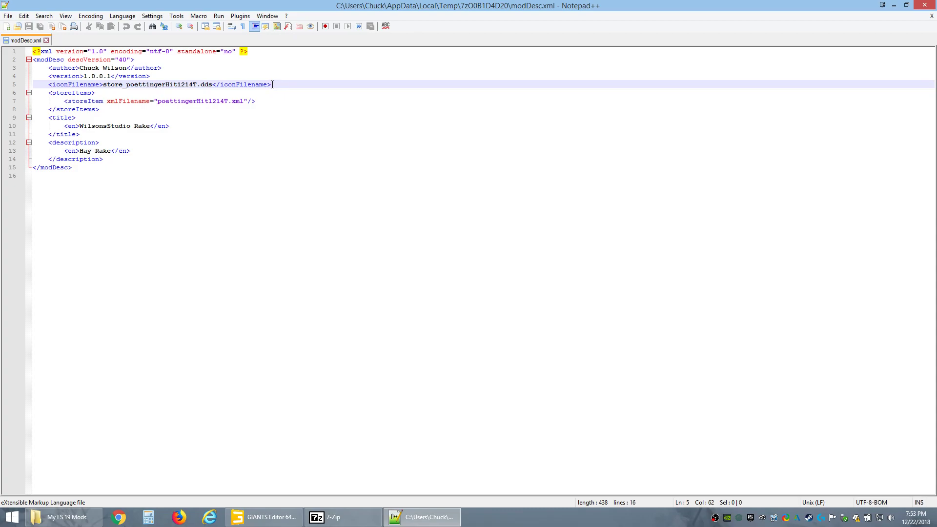
pyautogui.press('Return')
pyautogui.press('Return')
pyautogui.press('Return')
pyautogui.press('Return')
pyautogui.press('Return')
pyautogui.press('Return')
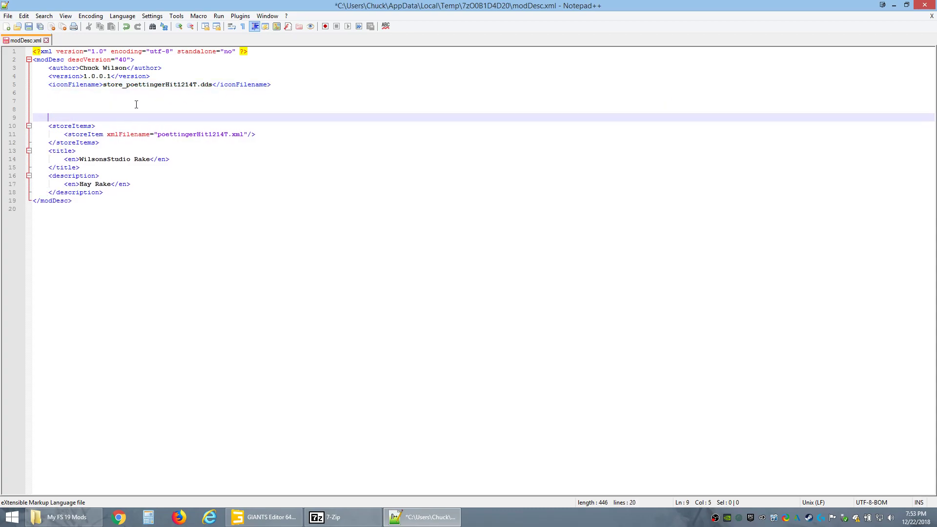
pyautogui.click(48, 110)
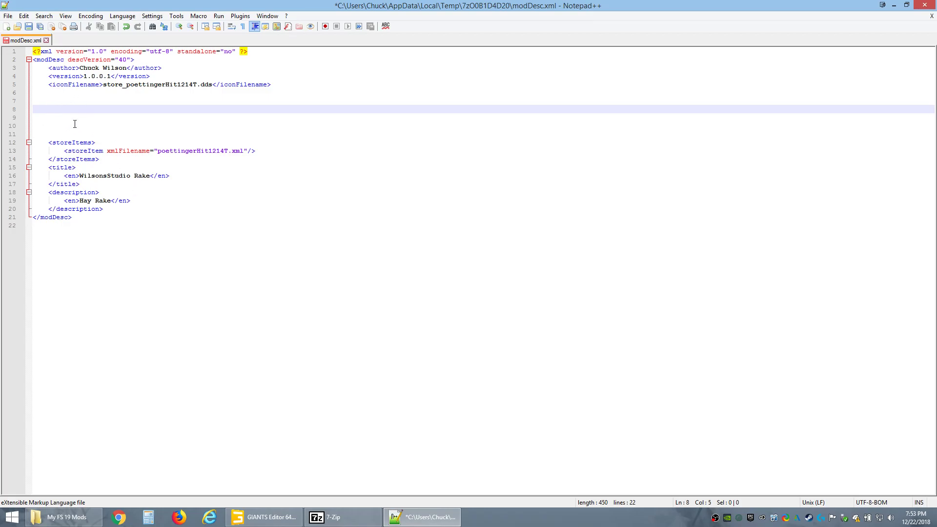
pyautogui.click(336, 518)
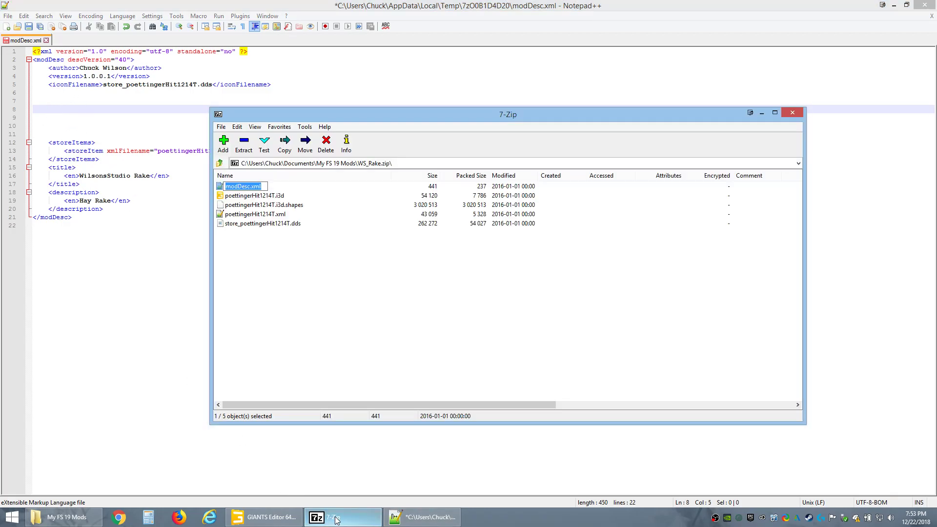
# Step: Copy the multiplayer supported="true" line from WS_KroneBigX1180v1.zip's modDesc.xml
pyautogui.click(66, 517)
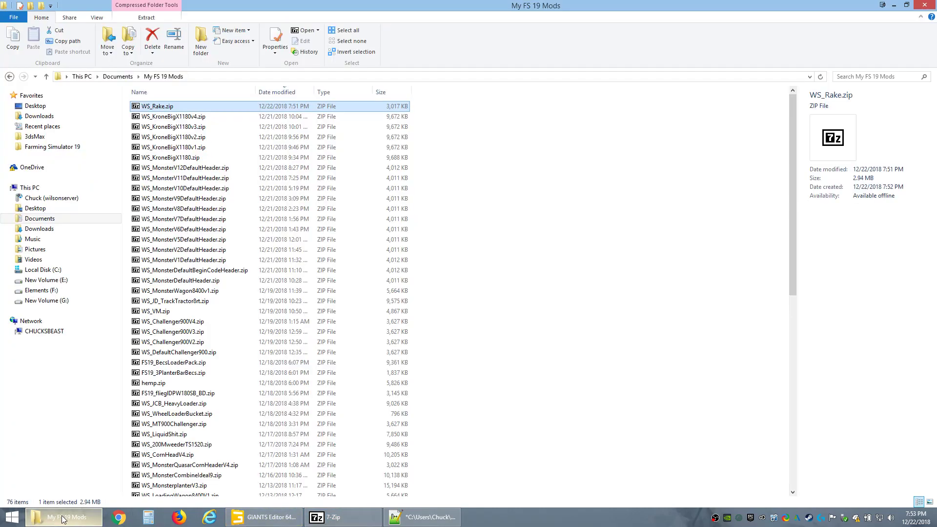
pyautogui.doubleClick(176, 147)
pyautogui.doubleClick(239, 213)
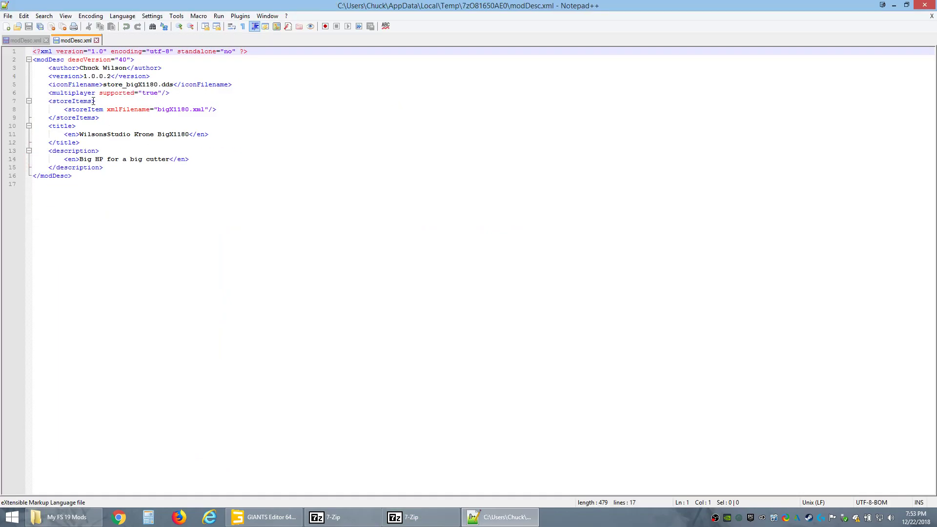
pyautogui.moveTo(47, 93); pyautogui.dragTo(171, 96)
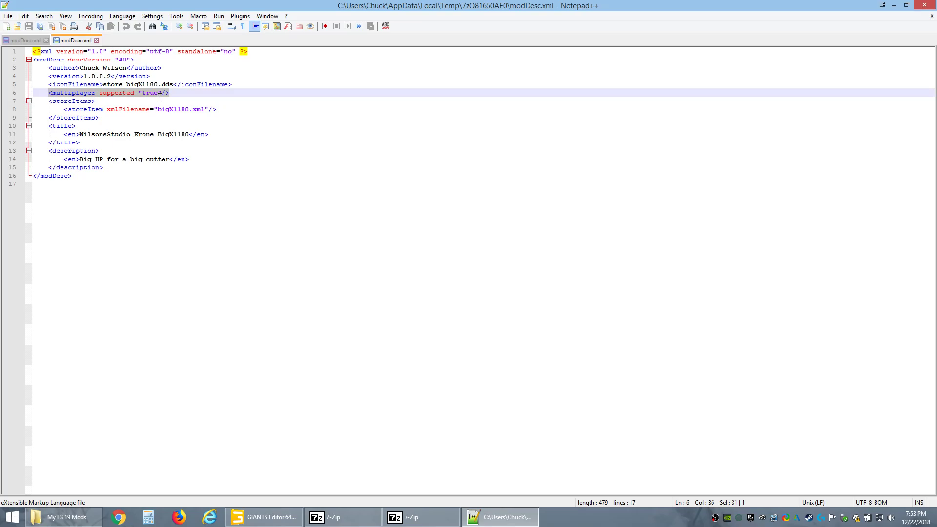
pyautogui.rightClick(114, 94)
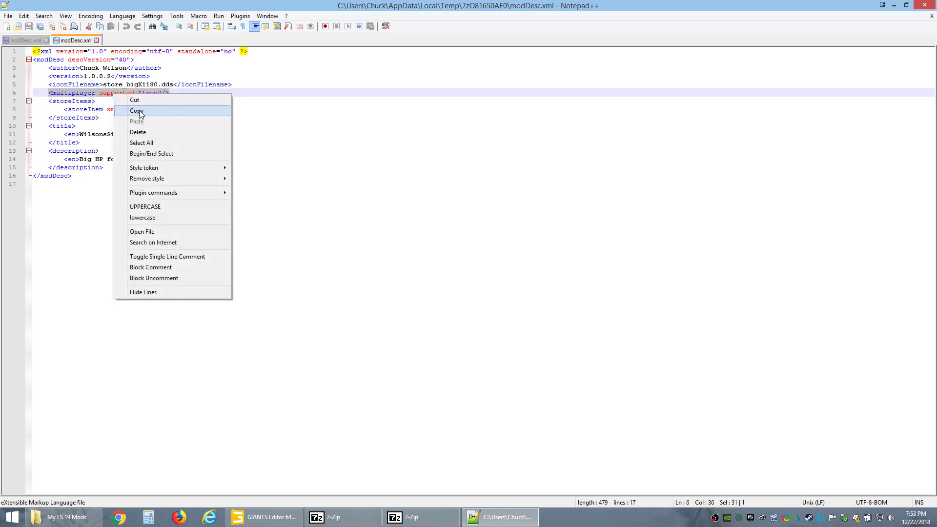
pyautogui.click(137, 111)
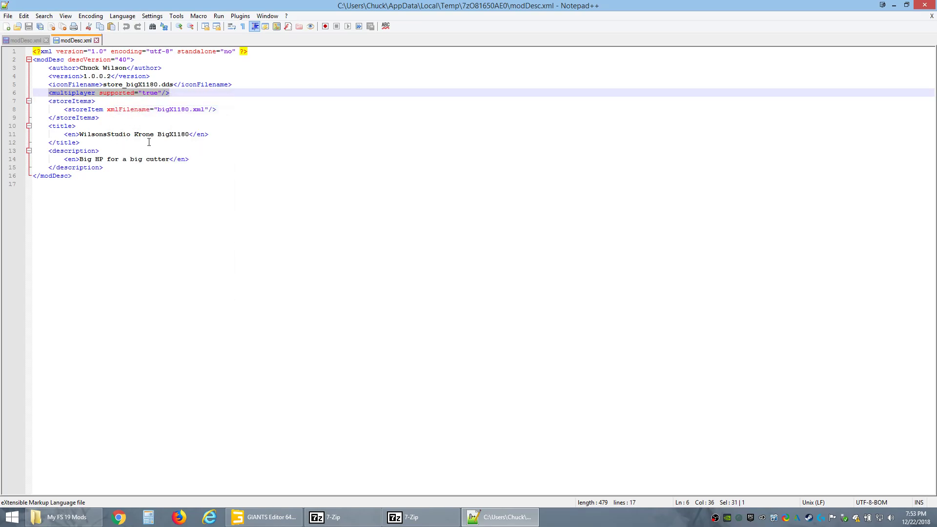
# Step: Paste the multiplayer line onto line 8 of the Rake modDesc.xml and save
pyautogui.click(96, 40)
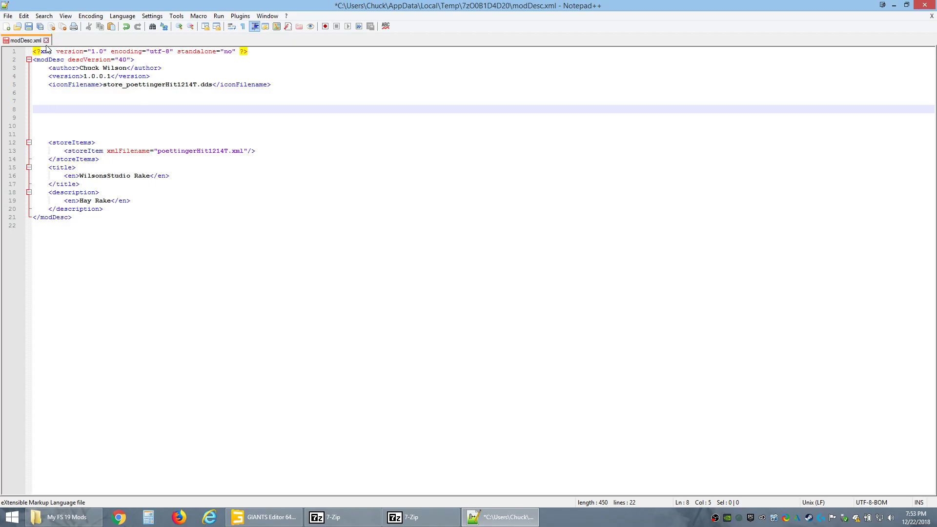
pyautogui.rightClick(48, 107)
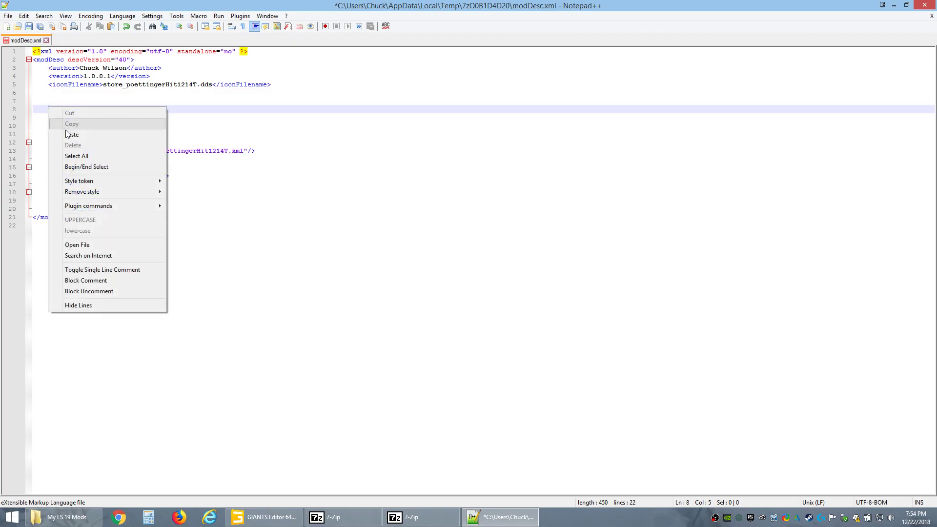
pyautogui.click(68, 134)
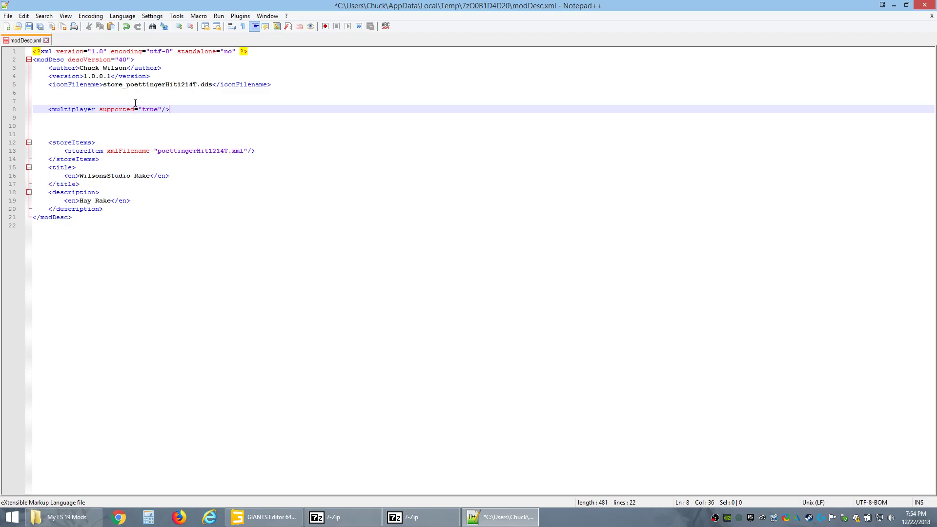
pyautogui.click(30, 27)
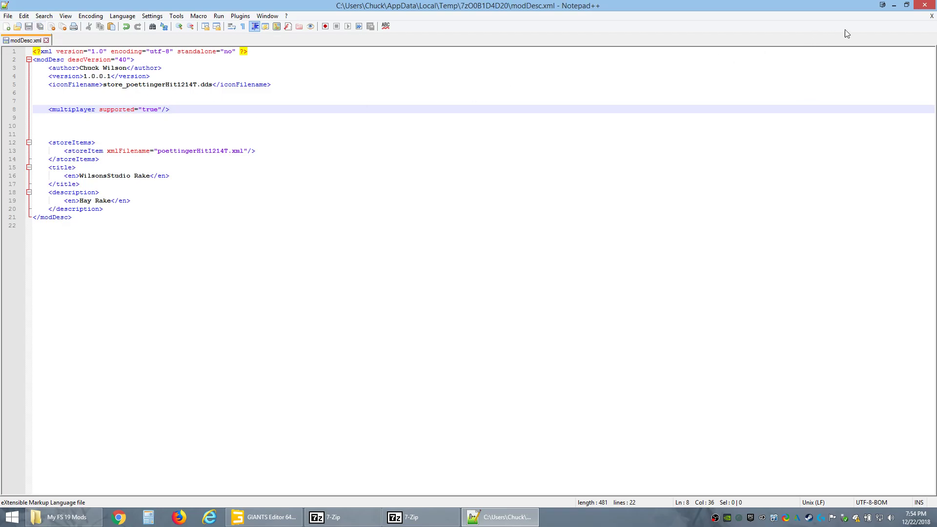
# Step: Close Notepad++, confirm updating modDesc.xml inside WS_Rake.zip, and close the Krone archive
pyautogui.click(924, 5)
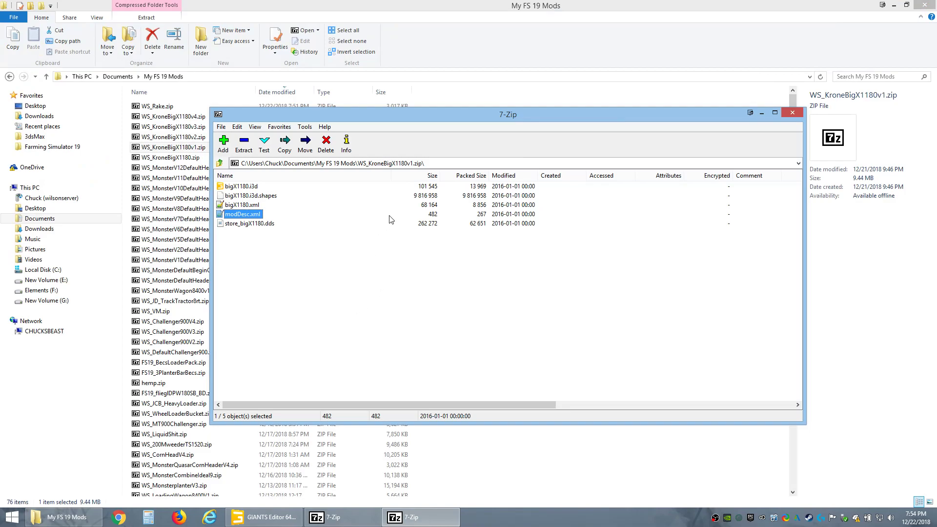
pyautogui.click(429, 518)
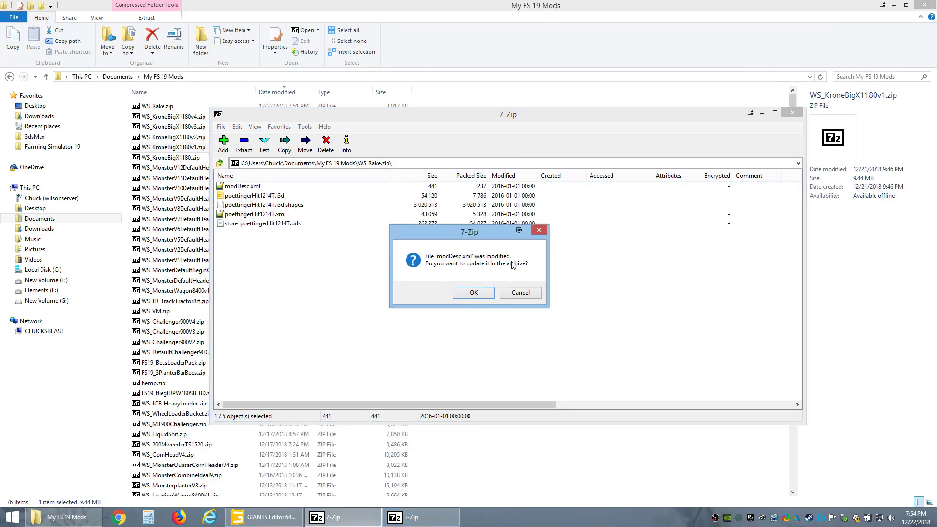
pyautogui.click(475, 294)
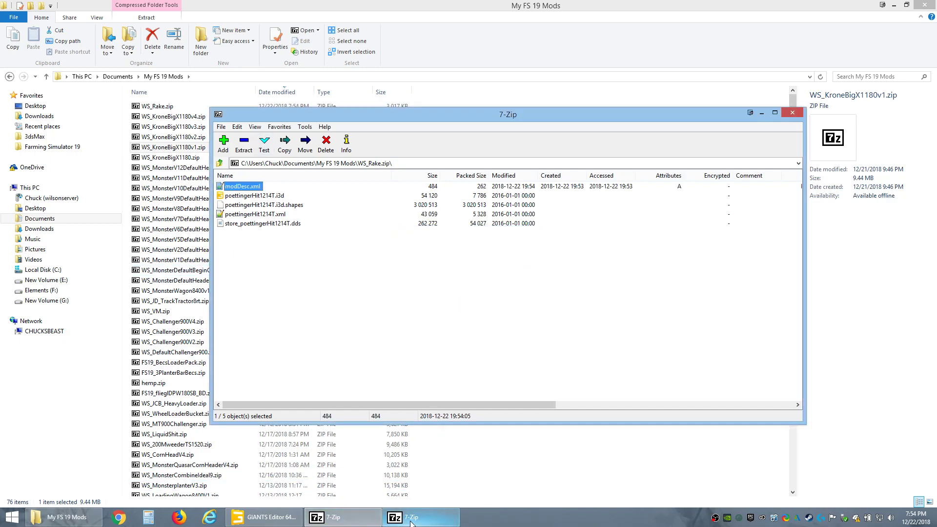
pyautogui.click(410, 520)
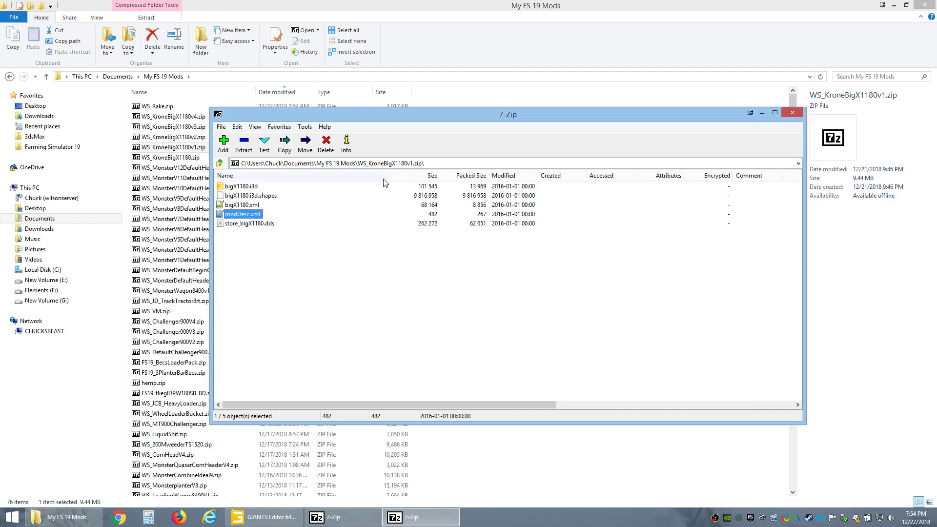
pyautogui.click(792, 112)
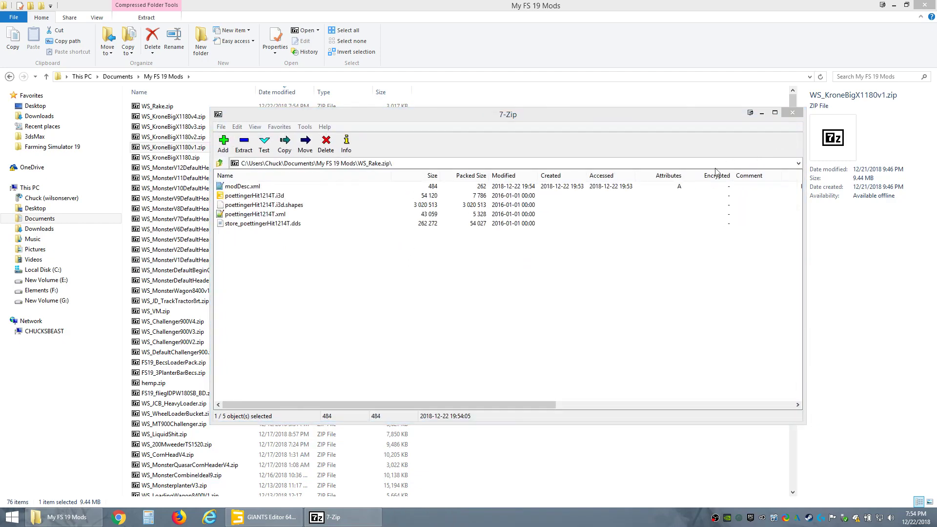
# Step: Open poettingerHit1214T.xml and change its speedLimit value from 19 to 35
pyautogui.doubleClick(248, 215)
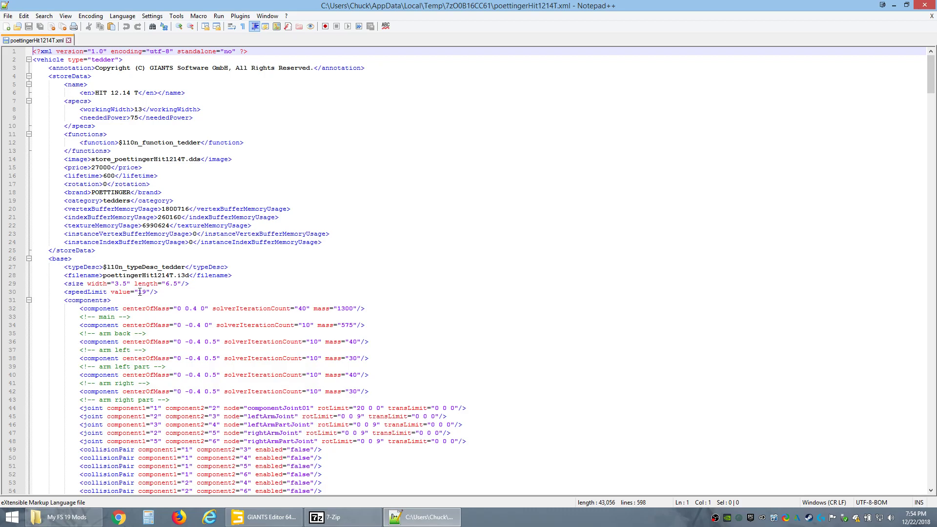
pyautogui.doubleClick(140, 291)
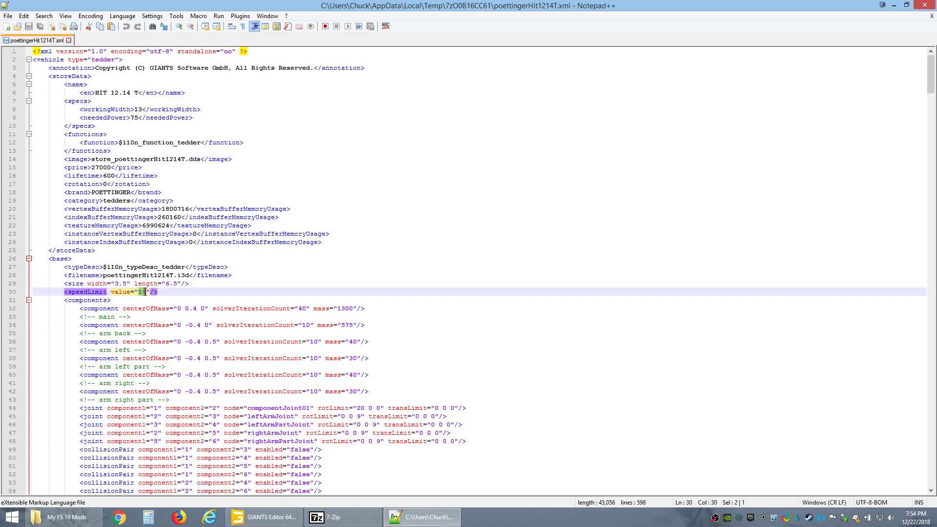
pyautogui.press('BackSpace')
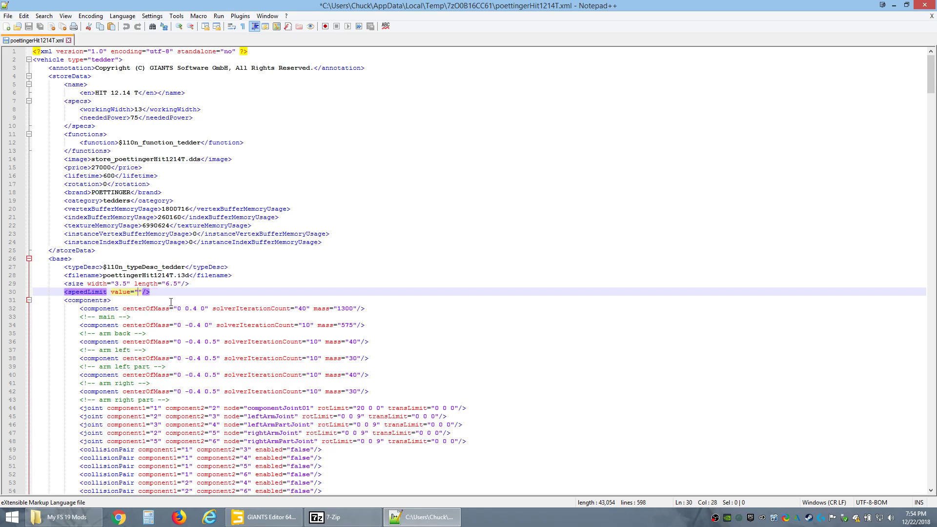
pyautogui.write('35')
pyautogui.scroll(-9, 226, 254)
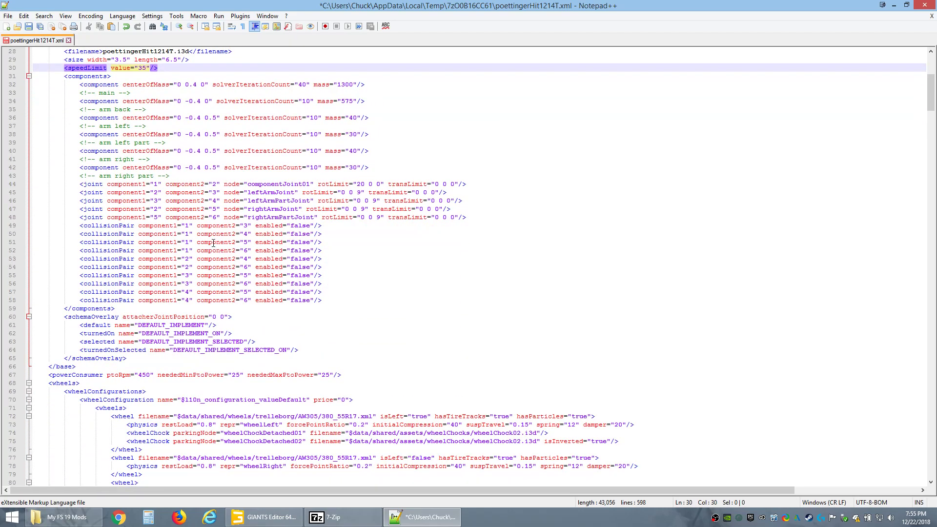
pyautogui.scroll(-3, 210, 241)
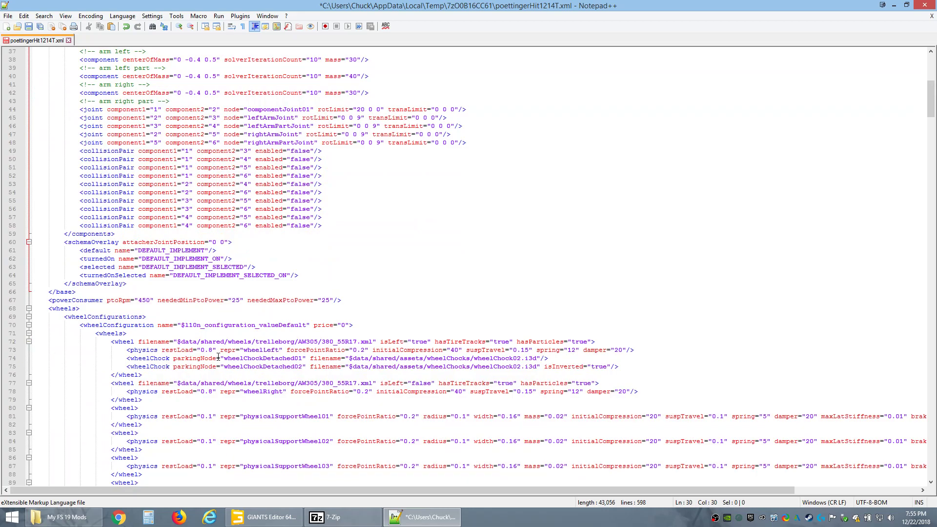
pyautogui.scroll(-12, 218, 357)
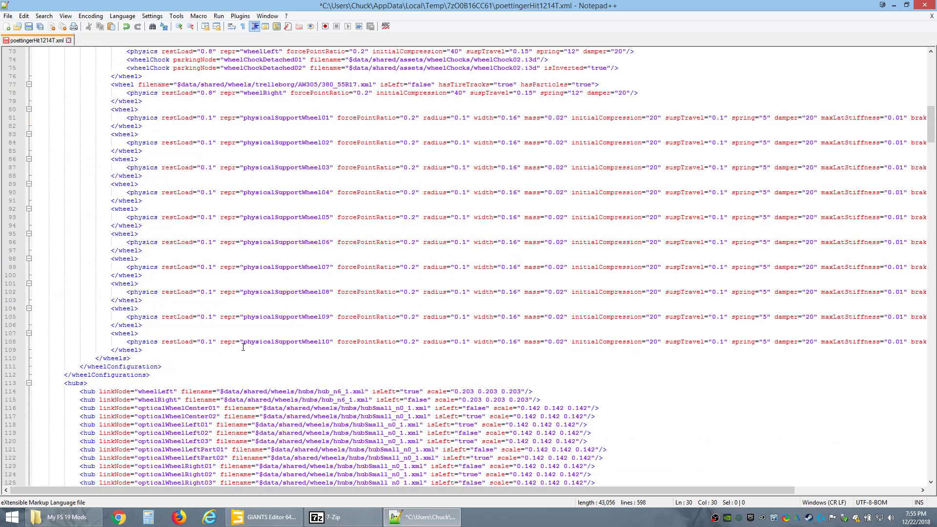
pyautogui.scroll(-3, 236, 303)
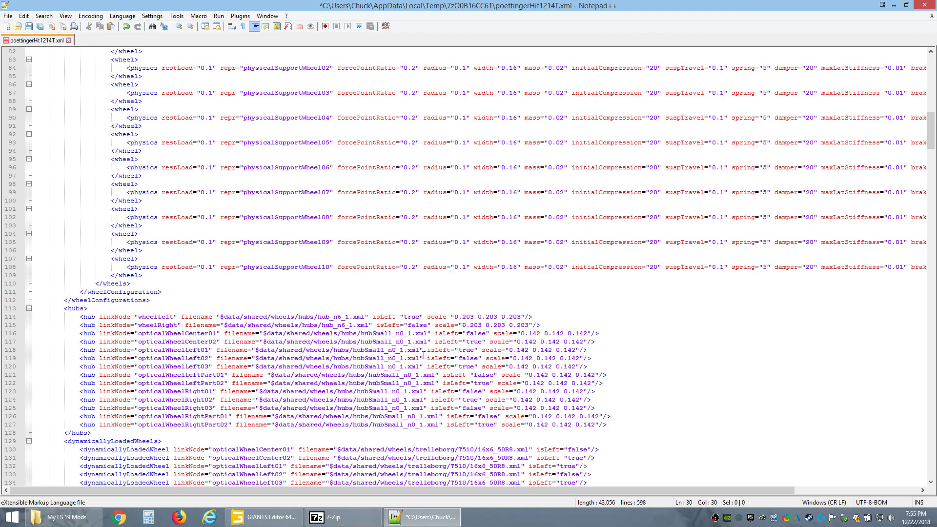
pyautogui.scroll(-9, 229, 366)
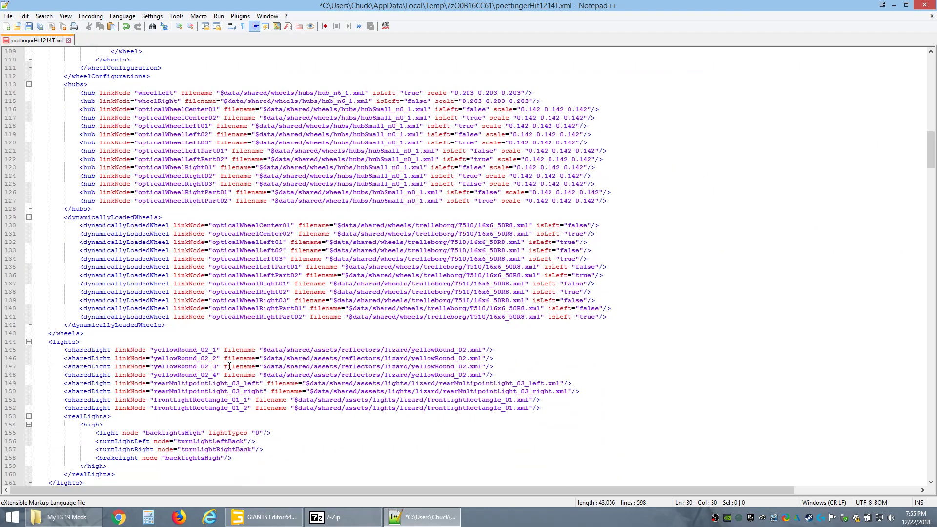
pyautogui.scroll(-6, 229, 365)
pyautogui.scroll(-3, 73, 363)
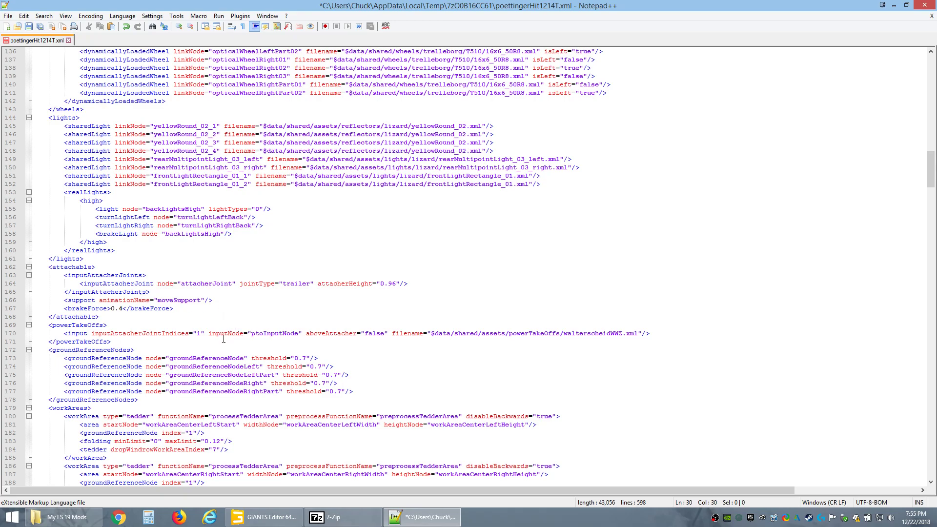
pyautogui.scroll(-17, 202, 399)
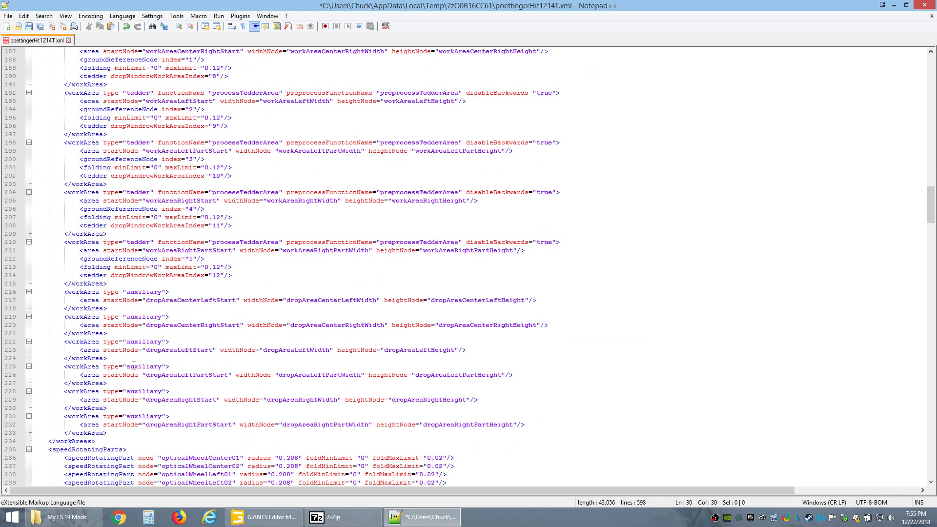
pyautogui.scroll(-15, 247, 366)
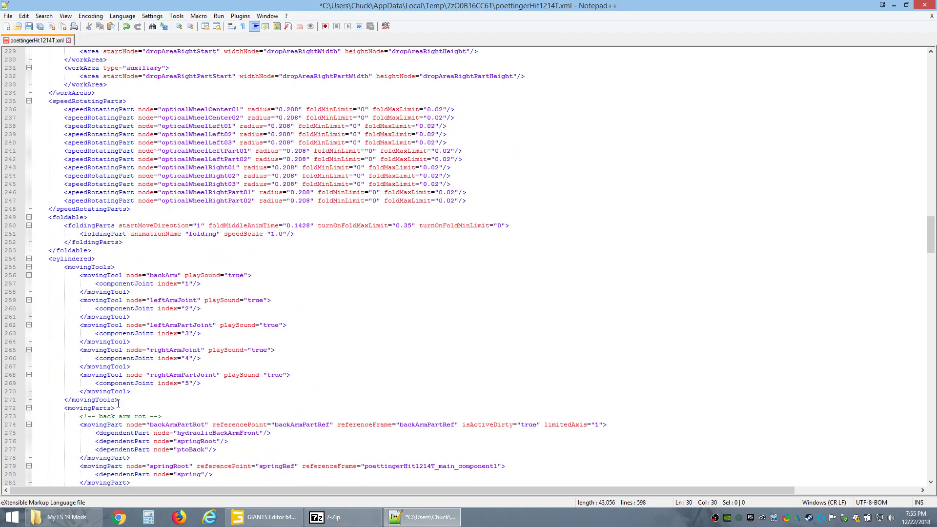
pyautogui.scroll(-19, 187, 340)
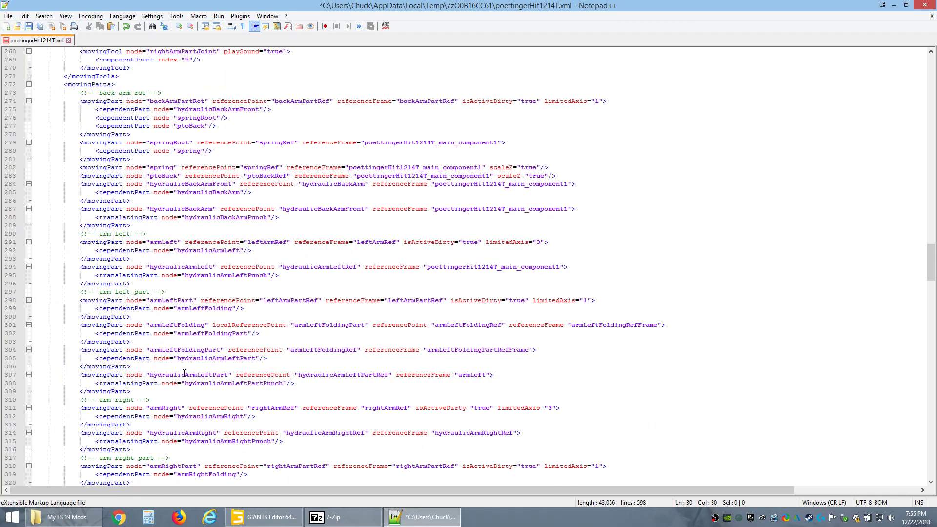
pyautogui.scroll(-1, 184, 378)
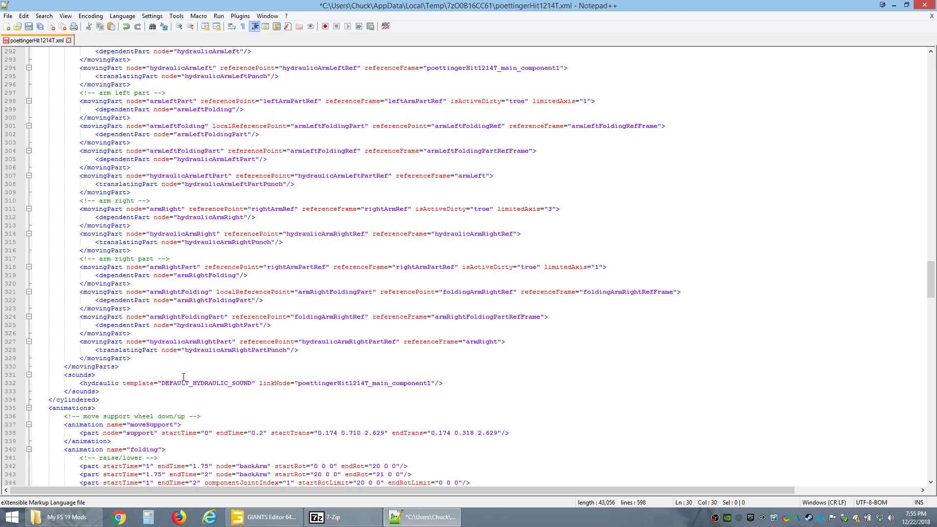
pyautogui.scroll(-12, 183, 378)
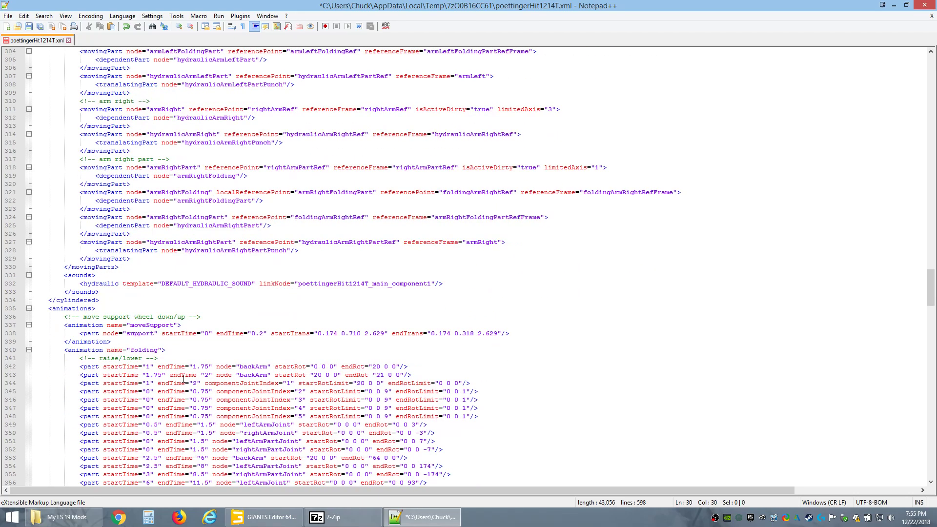
pyautogui.scroll(-17, 184, 382)
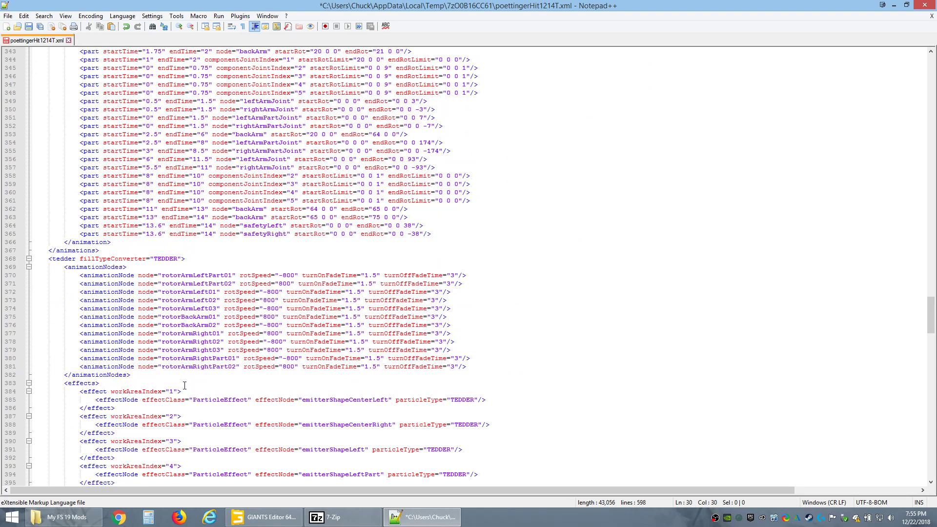
pyautogui.scroll(-6, 184, 387)
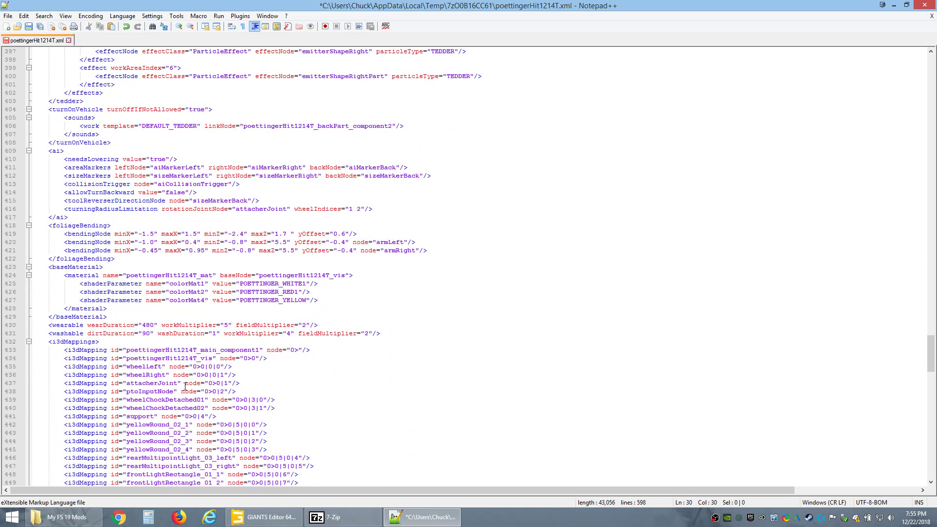
pyautogui.scroll(-5, 132, 354)
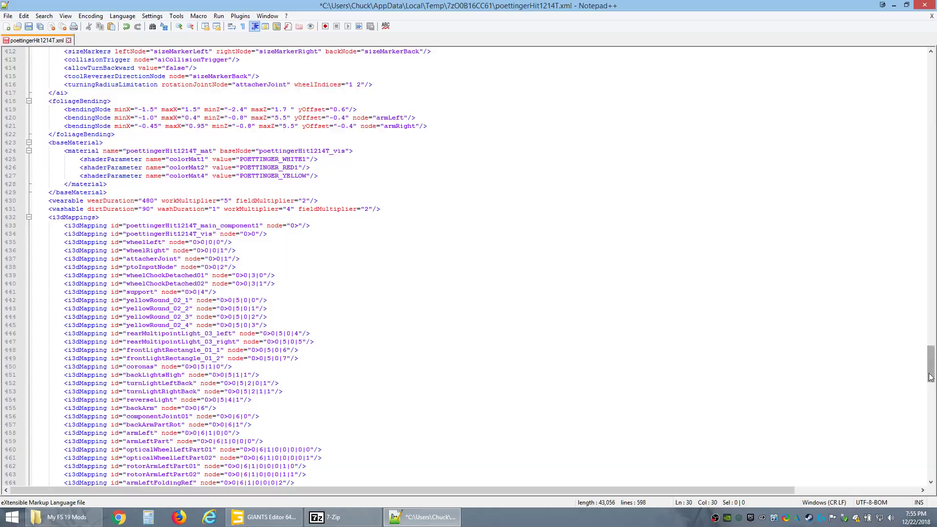
pyautogui.moveTo(930, 364); pyautogui.dragTo(930, 73)
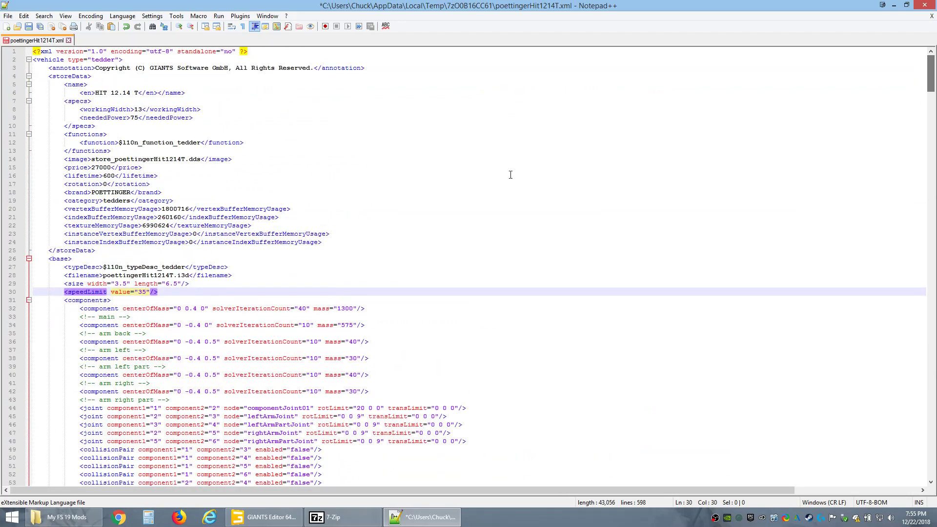
# Step: Save poettingerHit1214T.xml, update it inside WS_Rake.zip, and close 7-Zip
pyautogui.moveTo(510, 175); pyautogui.dragTo(173, 321)
pyautogui.click(69, 40)
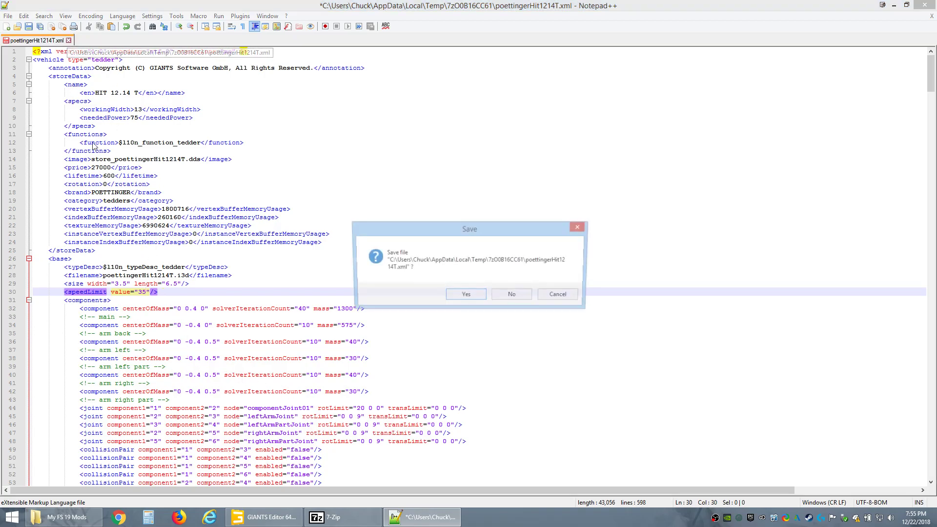
pyautogui.click(461, 296)
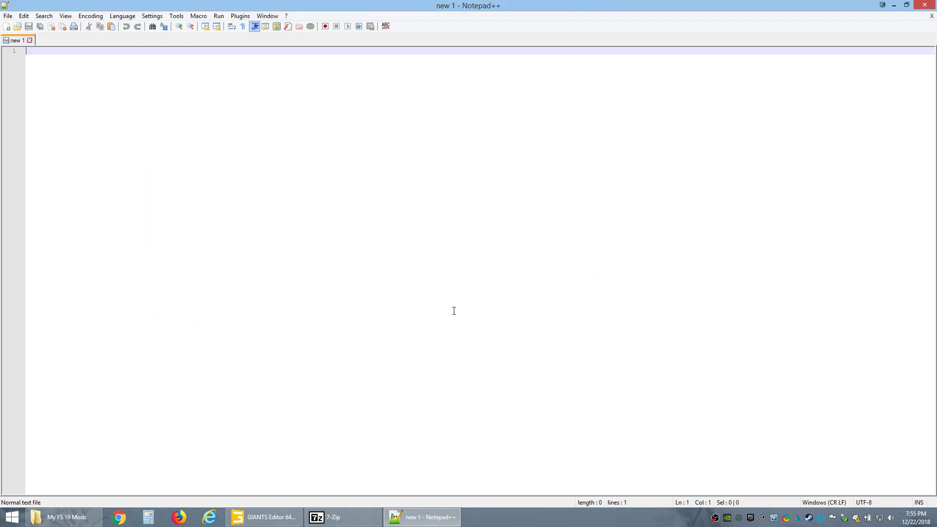
pyautogui.click(924, 5)
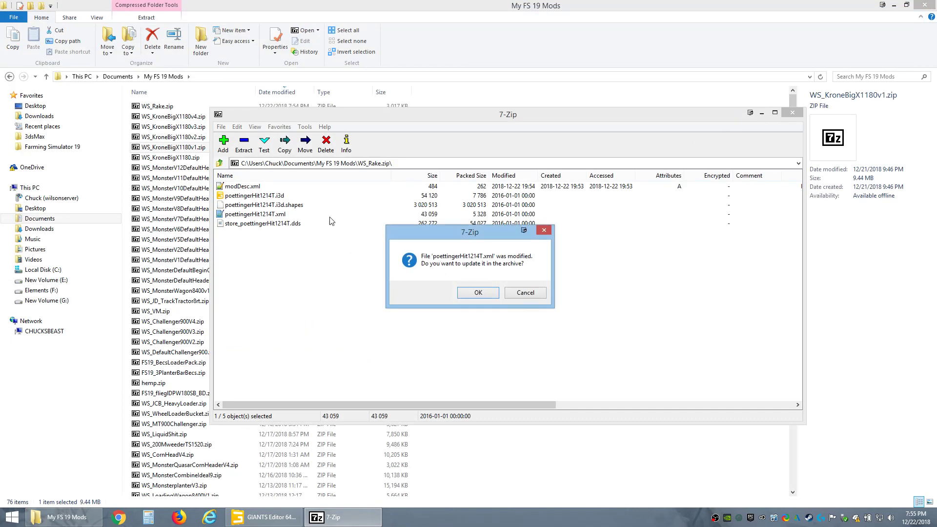
pyautogui.click(470, 294)
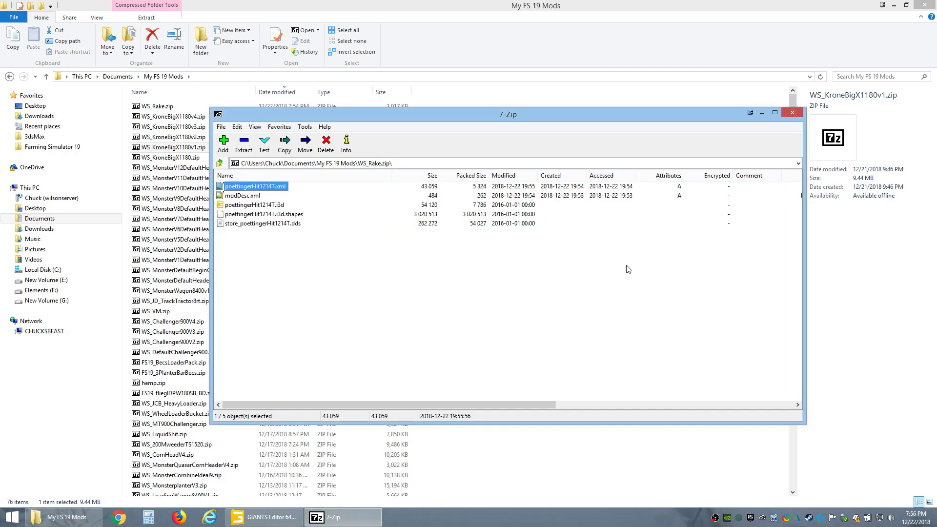
pyautogui.click(797, 114)
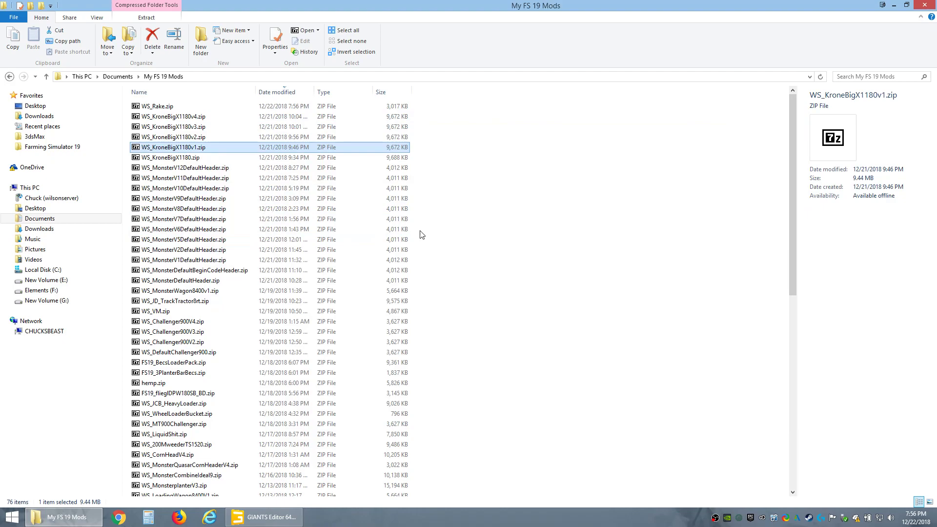
# Step: Copy WS_Rake.zip from the My FS 19 Mods folder
pyautogui.click(165, 107)
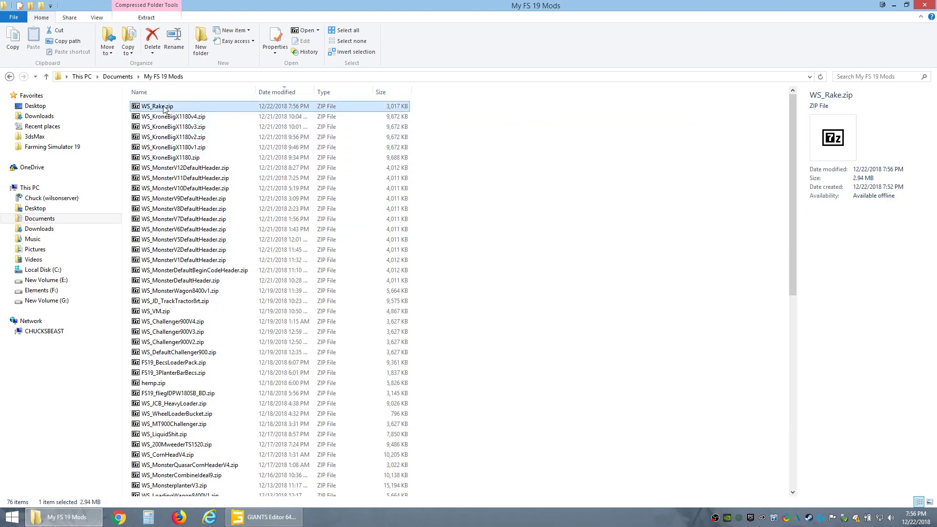
pyautogui.rightClick(164, 107)
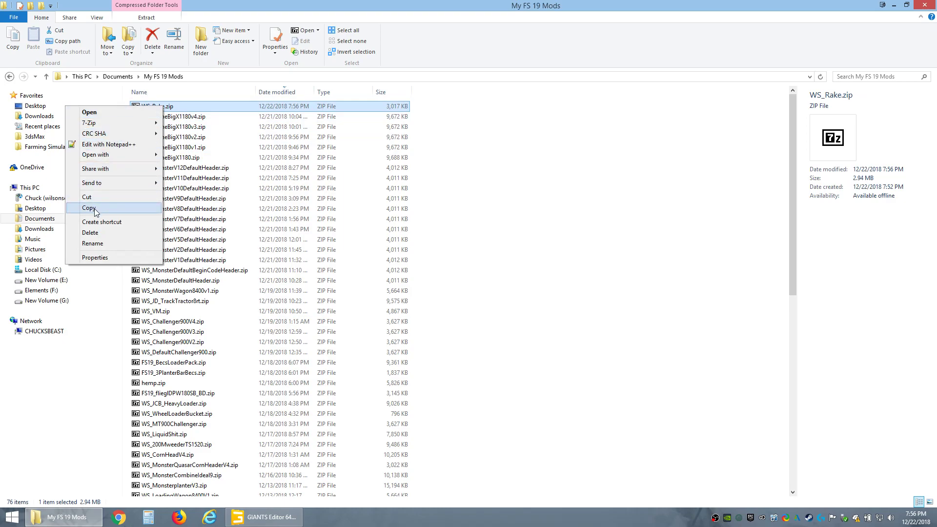
pyautogui.click(95, 210)
# Step: Paste WS_Rake.zip into Documents\My Games\FarmingSimulator2019\mods
pyautogui.click(117, 77)
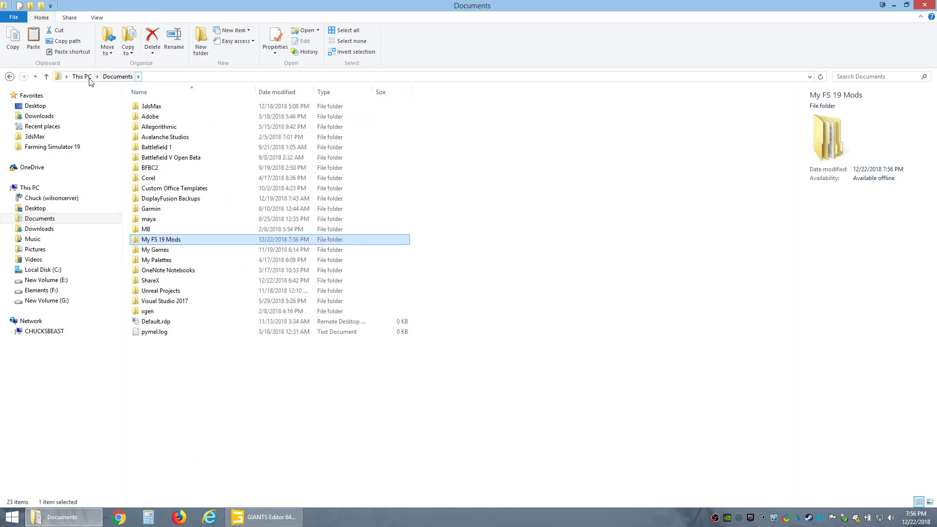
pyautogui.click(154, 251)
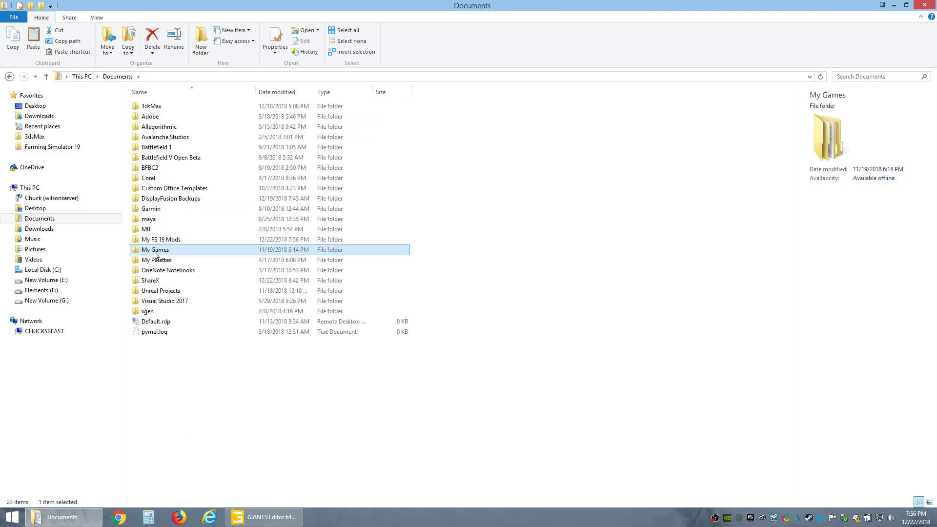
pyautogui.doubleClick(155, 252)
pyautogui.doubleClick(174, 127)
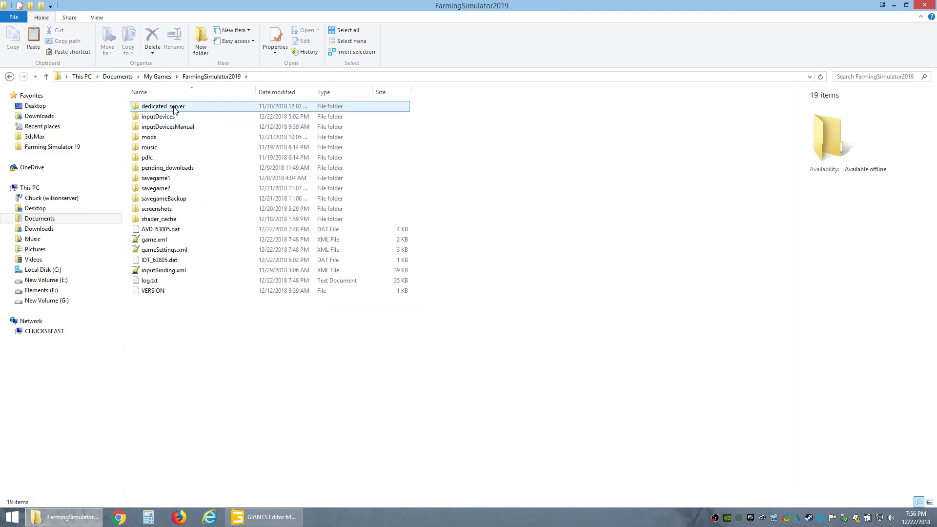
pyautogui.doubleClick(155, 138)
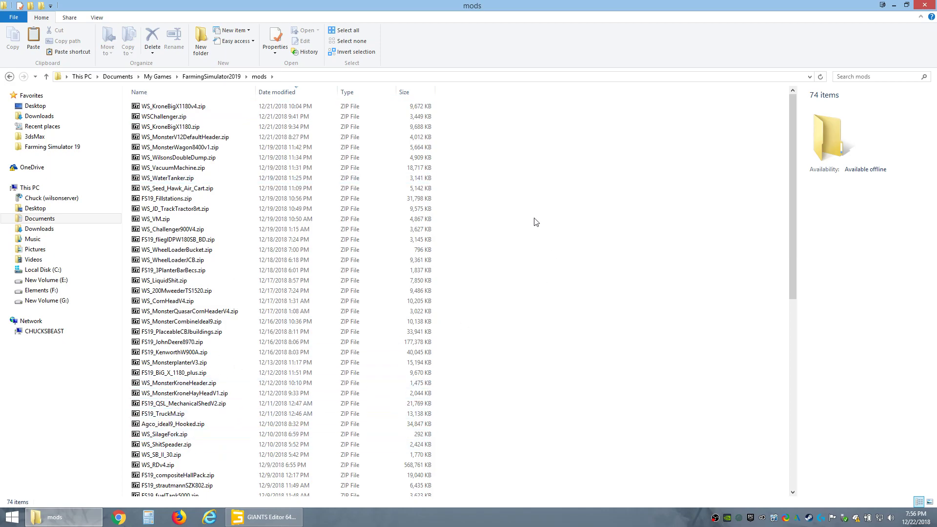
pyautogui.rightClick(574, 184)
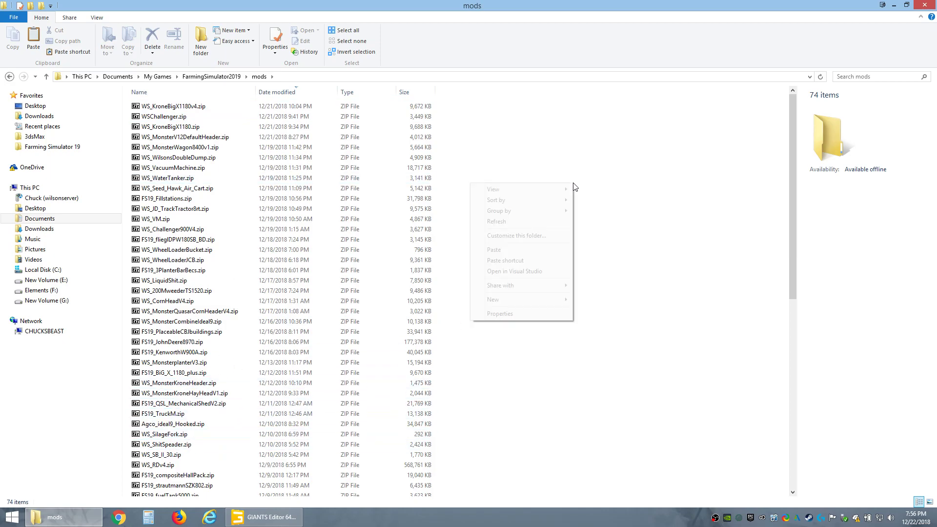
pyautogui.click(511, 253)
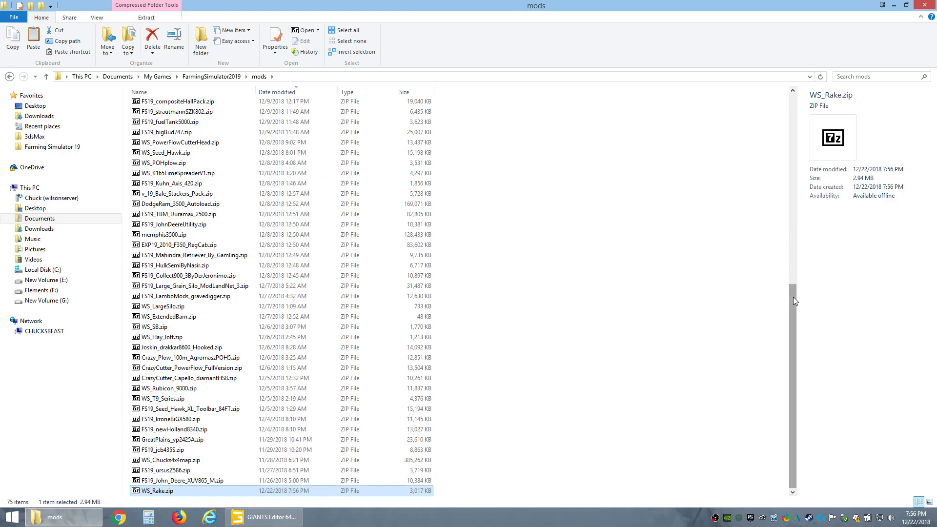
pyautogui.moveTo(794, 300); pyautogui.dragTo(794, 103)
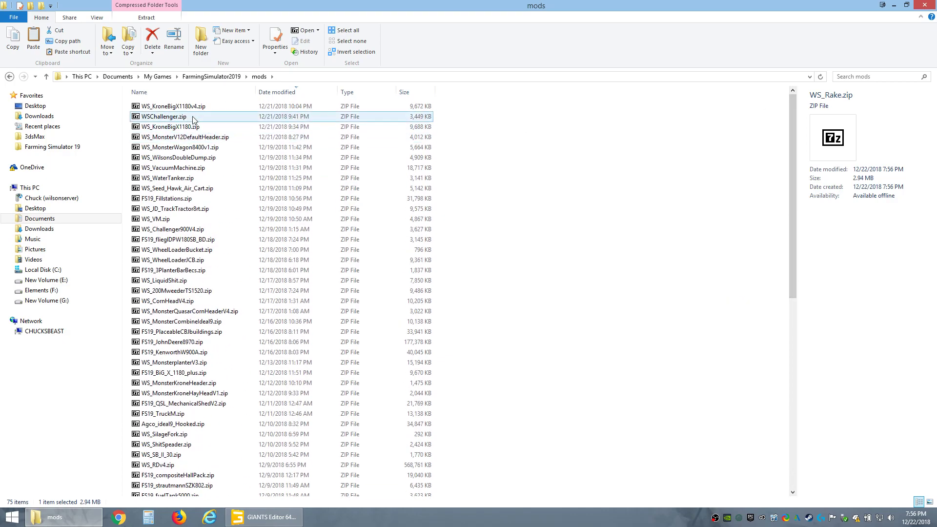
pyautogui.click(283, 93)
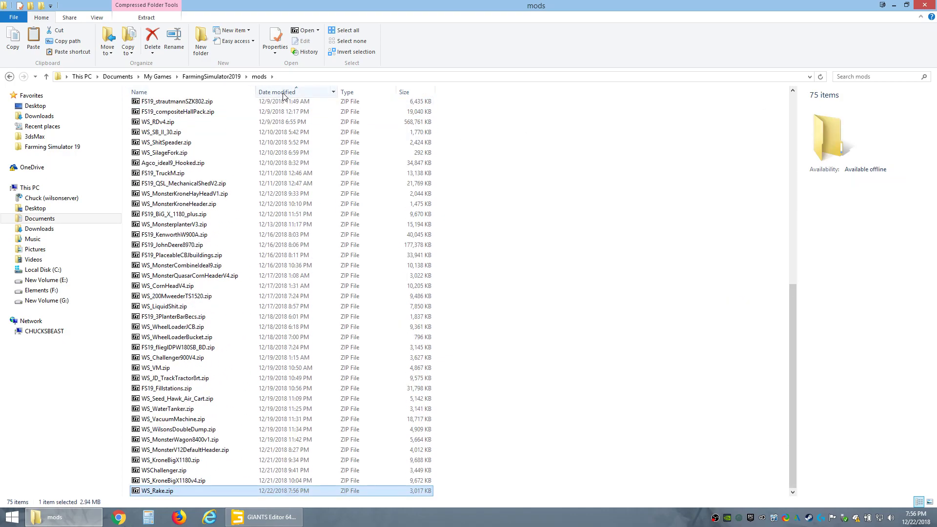
# Step: Sort the mods folder by Date modified, newest first, putting WS_Rake.zip on top
pyautogui.click(283, 93)
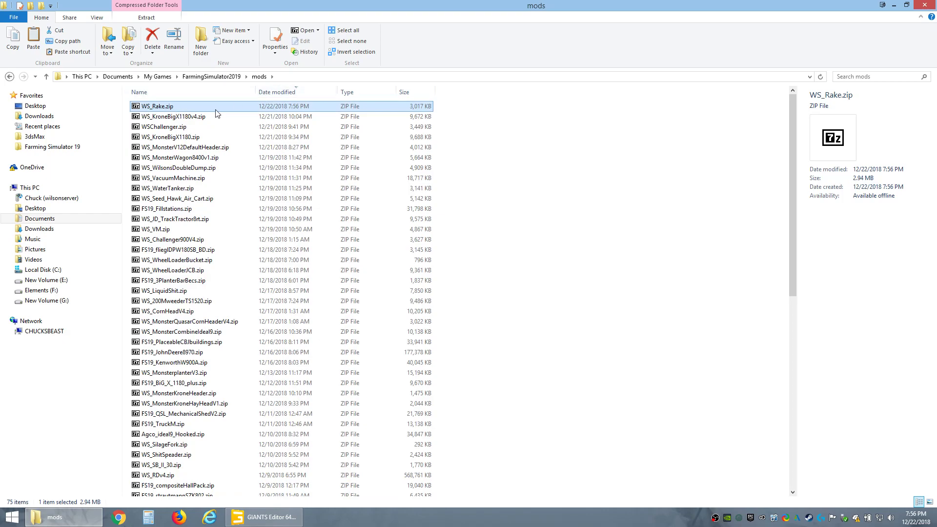